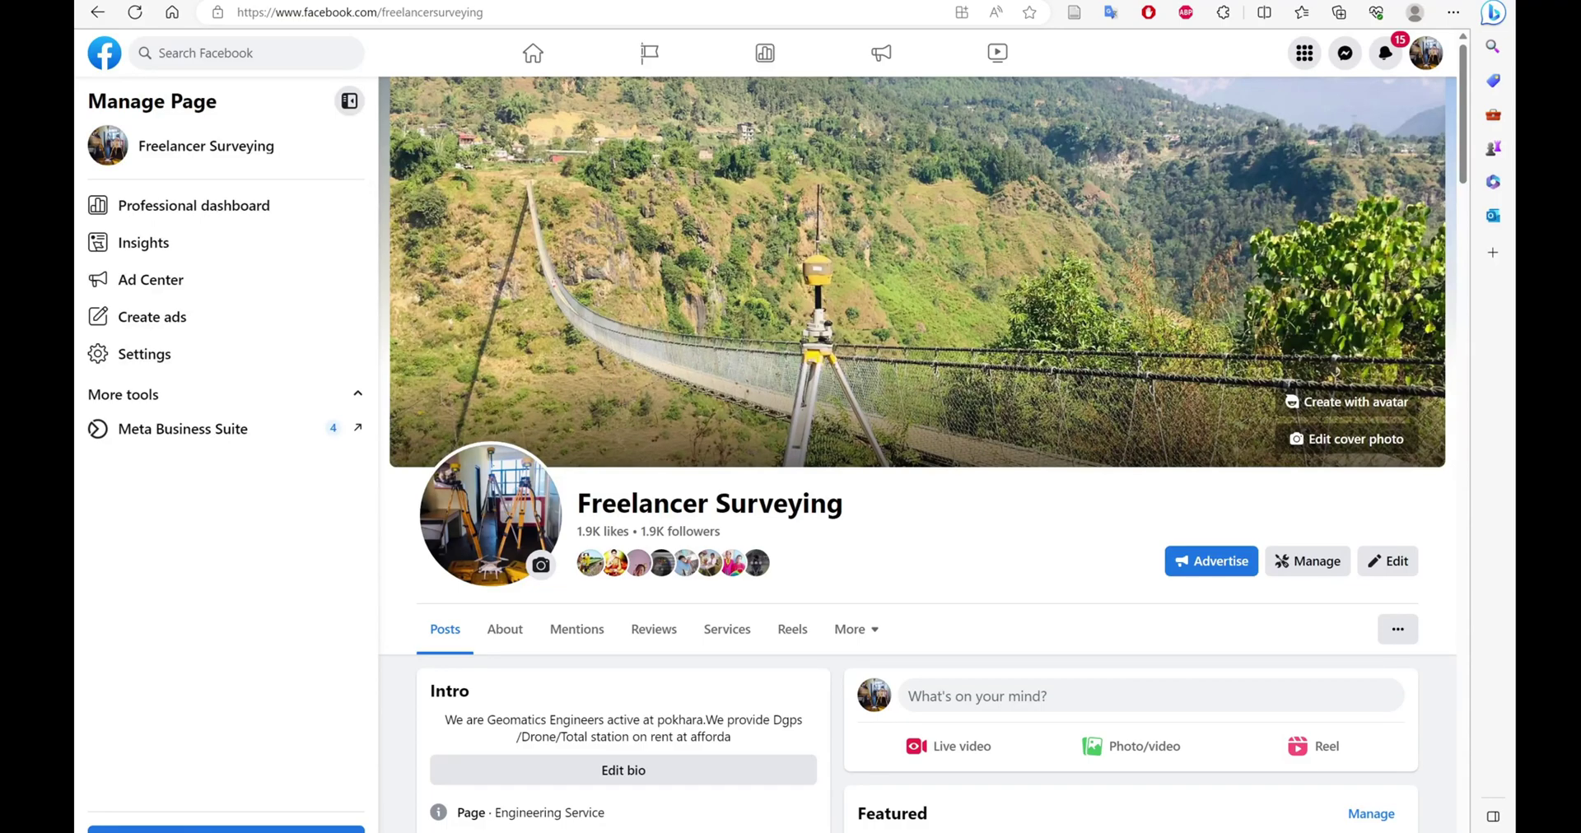
Step: Search for 'national geo portal' in a new tab to reach nationalgeoportal.gov.np
{"action": "scroll", "coordinate": [659, 432], "scroll_direction": "down", "scroll_amount": 6}
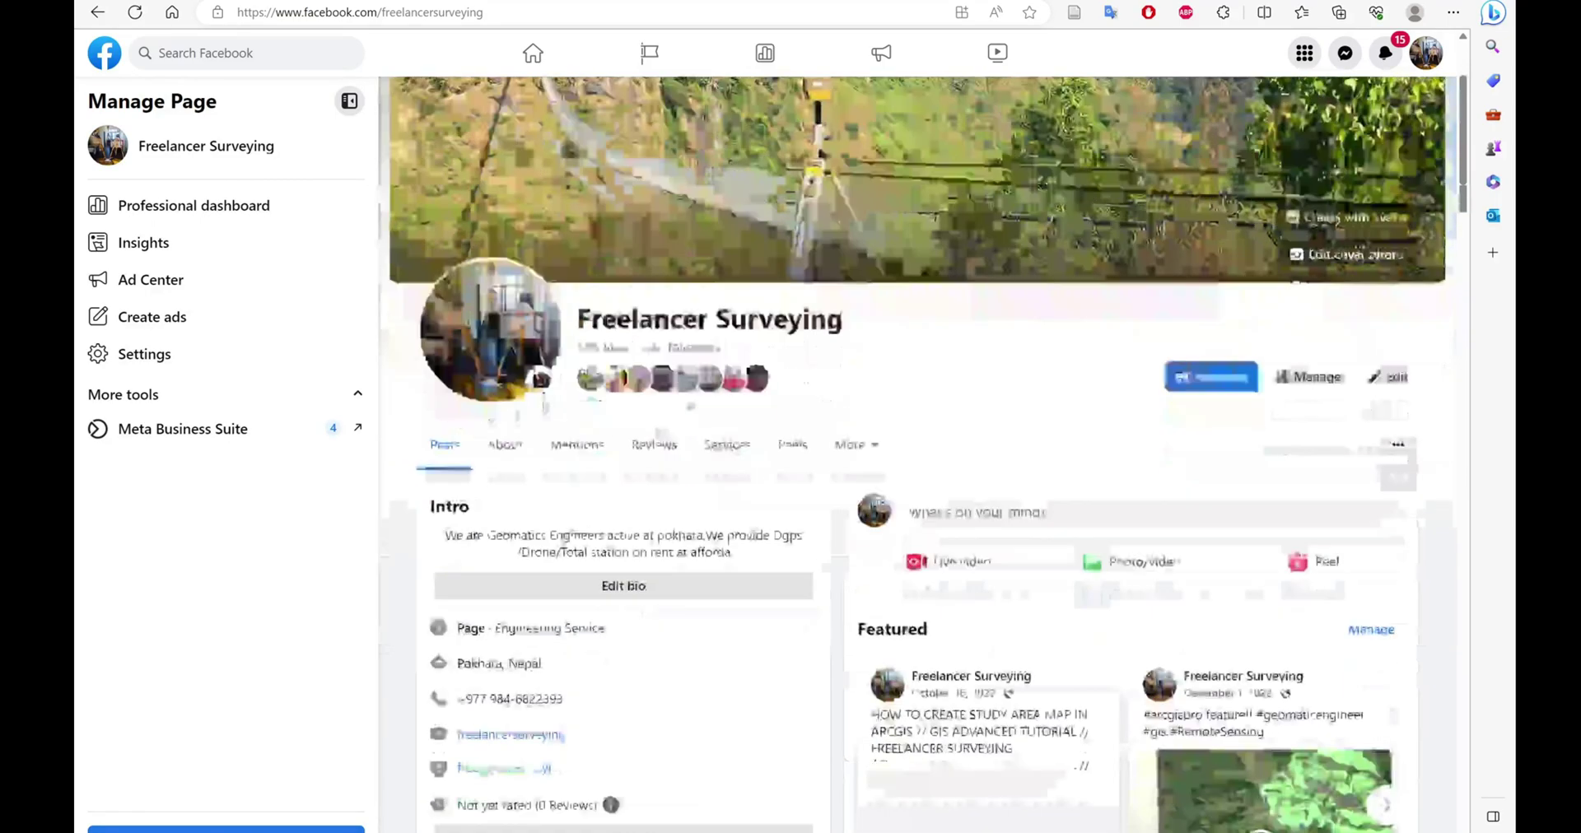
{"action": "scroll", "coordinate": [659, 433], "scroll_direction": "down", "scroll_amount": 10}
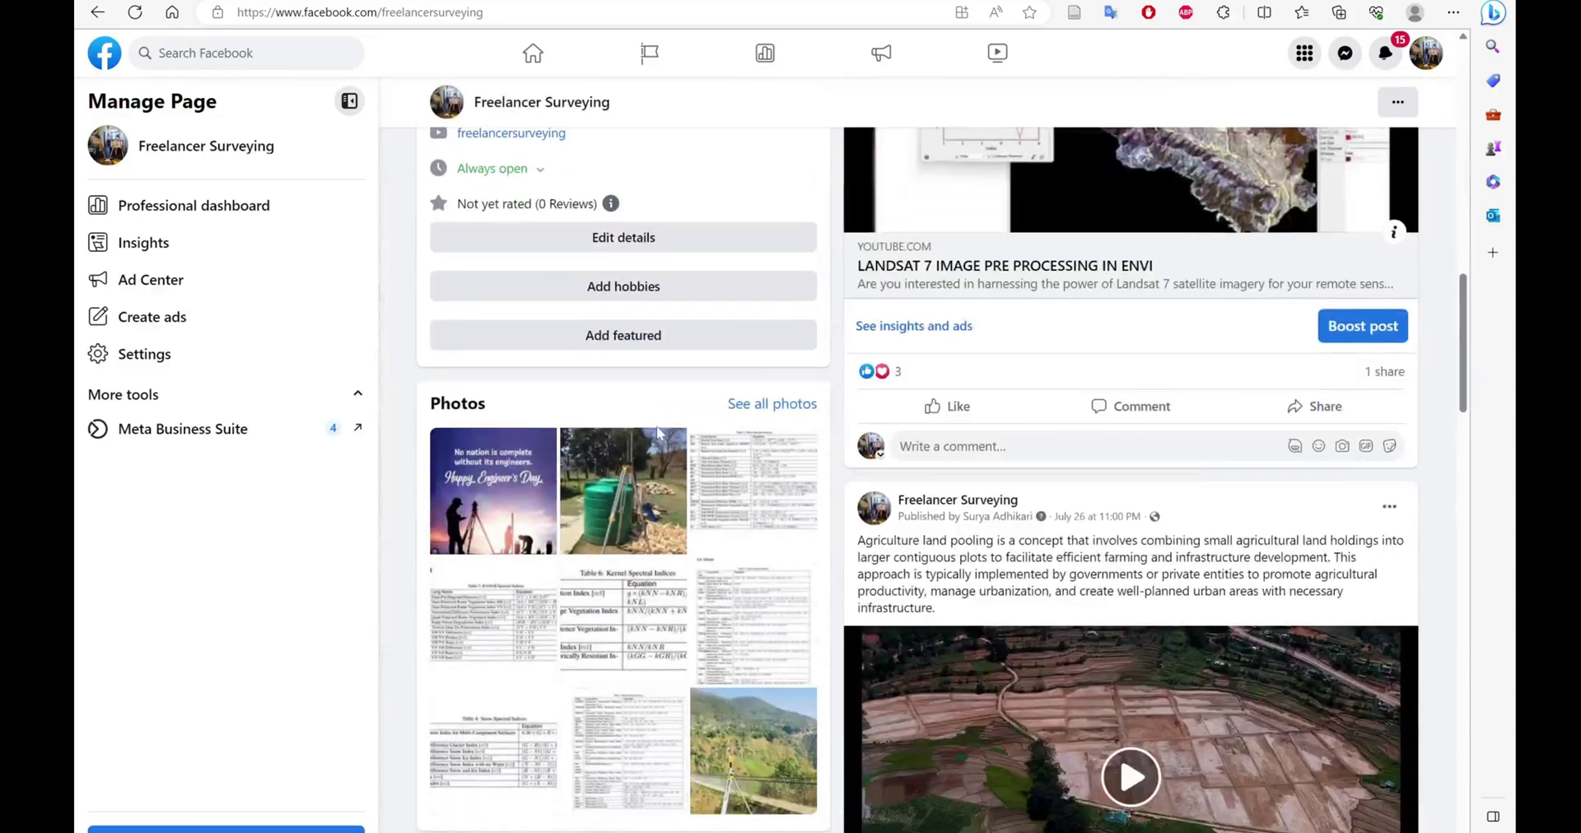
{"action": "scroll", "coordinate": [657, 431], "scroll_direction": "down", "scroll_amount": 10}
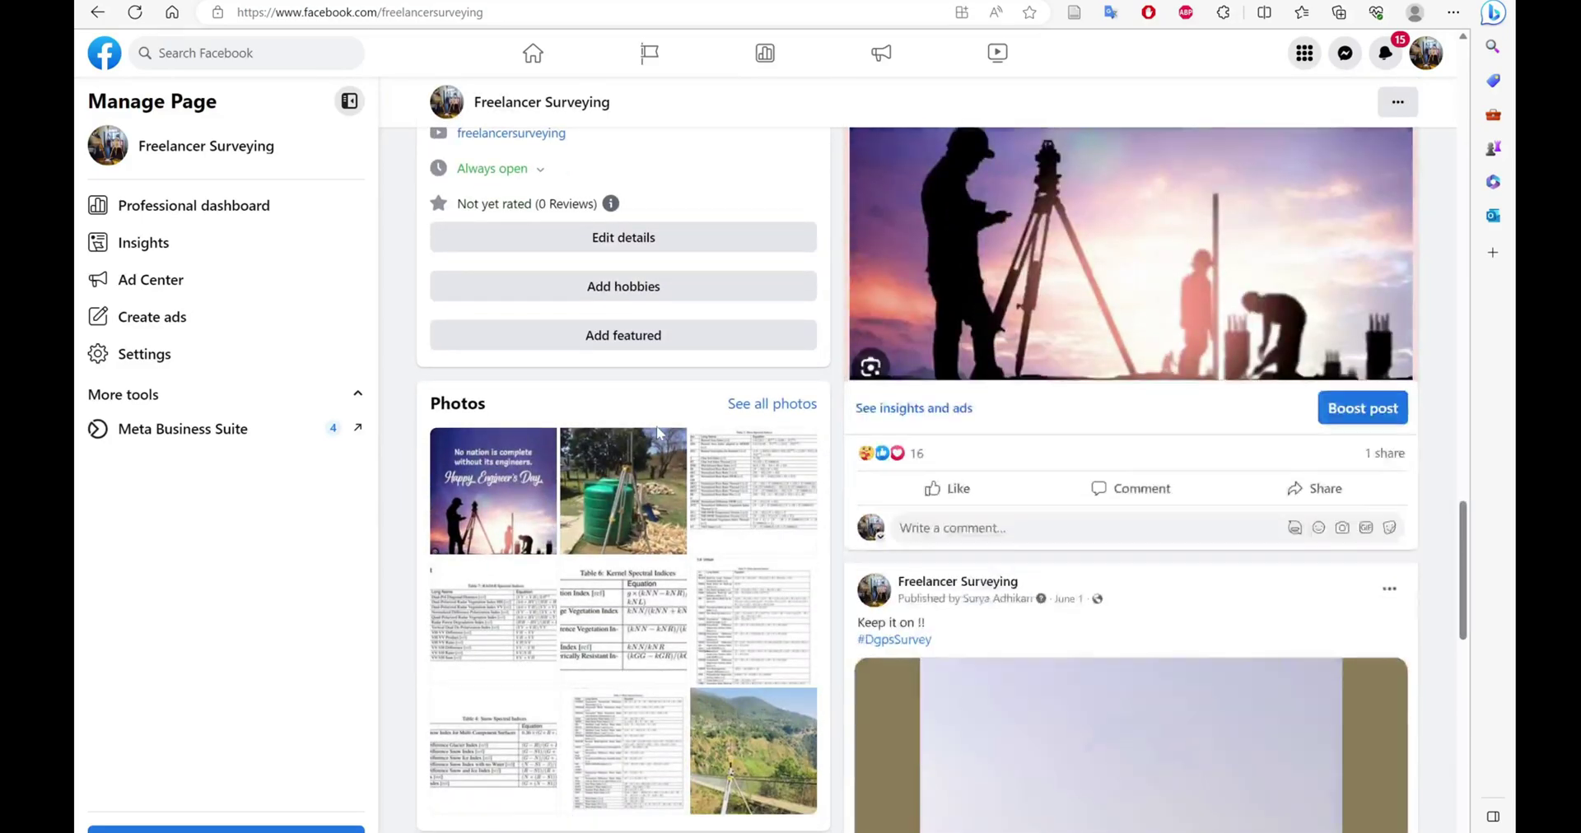
{"action": "scroll", "coordinate": [659, 433], "scroll_direction": "up", "scroll_amount": 10}
{"action": "scroll", "coordinate": [659, 433], "scroll_direction": "up", "scroll_amount": 10}
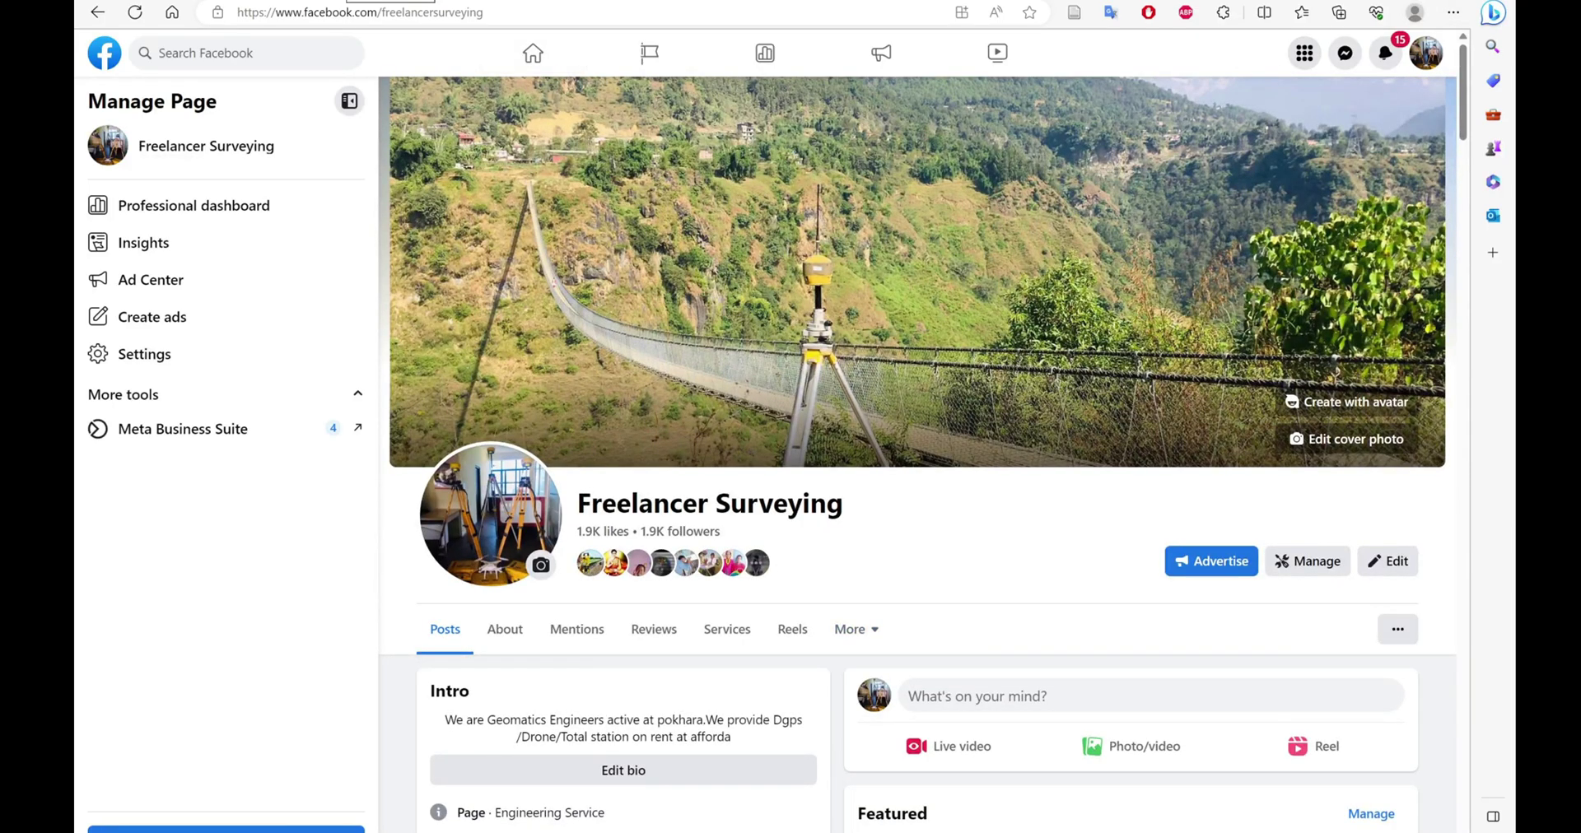
{"action": "key", "text": "ctrl+t"}
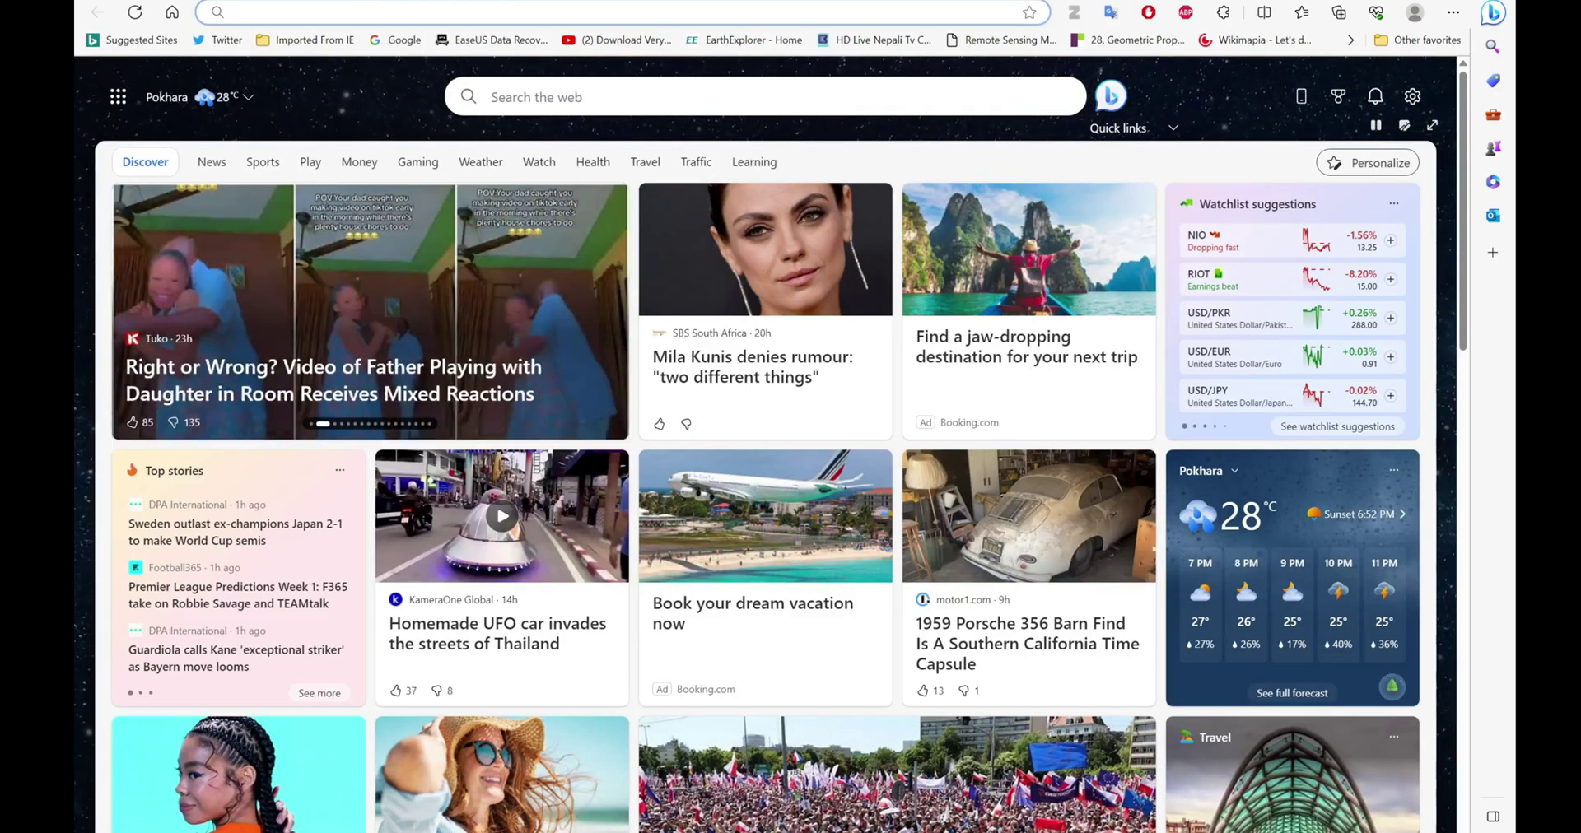
{"action": "type", "text": "NATIONA"}
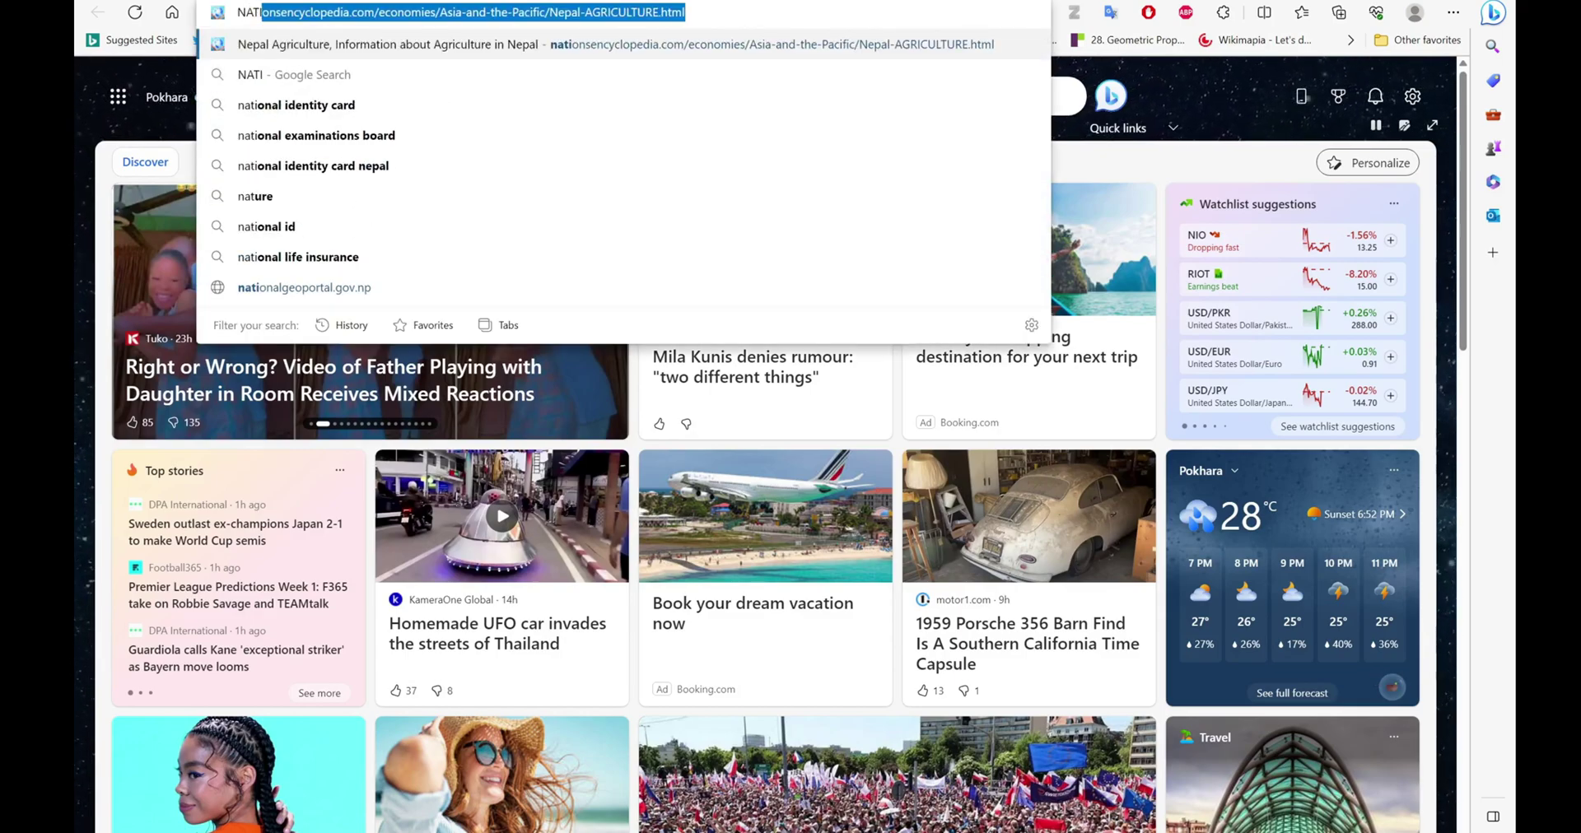
{"action": "type", "text": ";"}
{"action": "key", "text": "BackSpace"}
{"action": "key", "text": "BackSpace"}
{"action": "key", "text": "BackSpace"}
{"action": "key", "text": "BackSpace"}
{"action": "key", "text": "BackSpace"}
{"action": "key", "text": "BackSpace"}
{"action": "key", "text": "BackSpace"}
{"action": "key", "text": "BackSpace"}
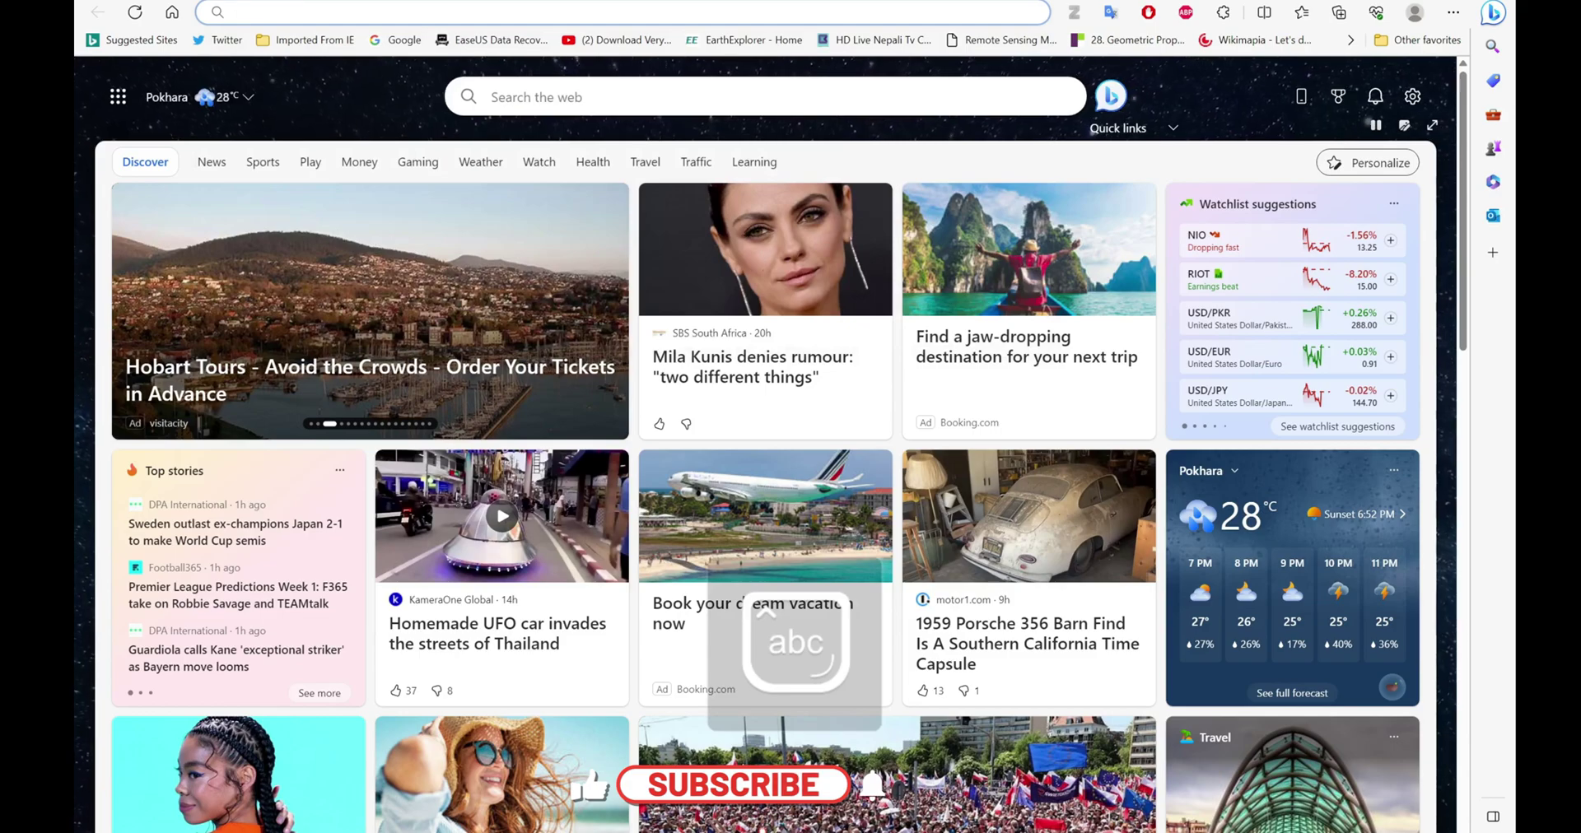
{"action": "type", "text": "national ge"}
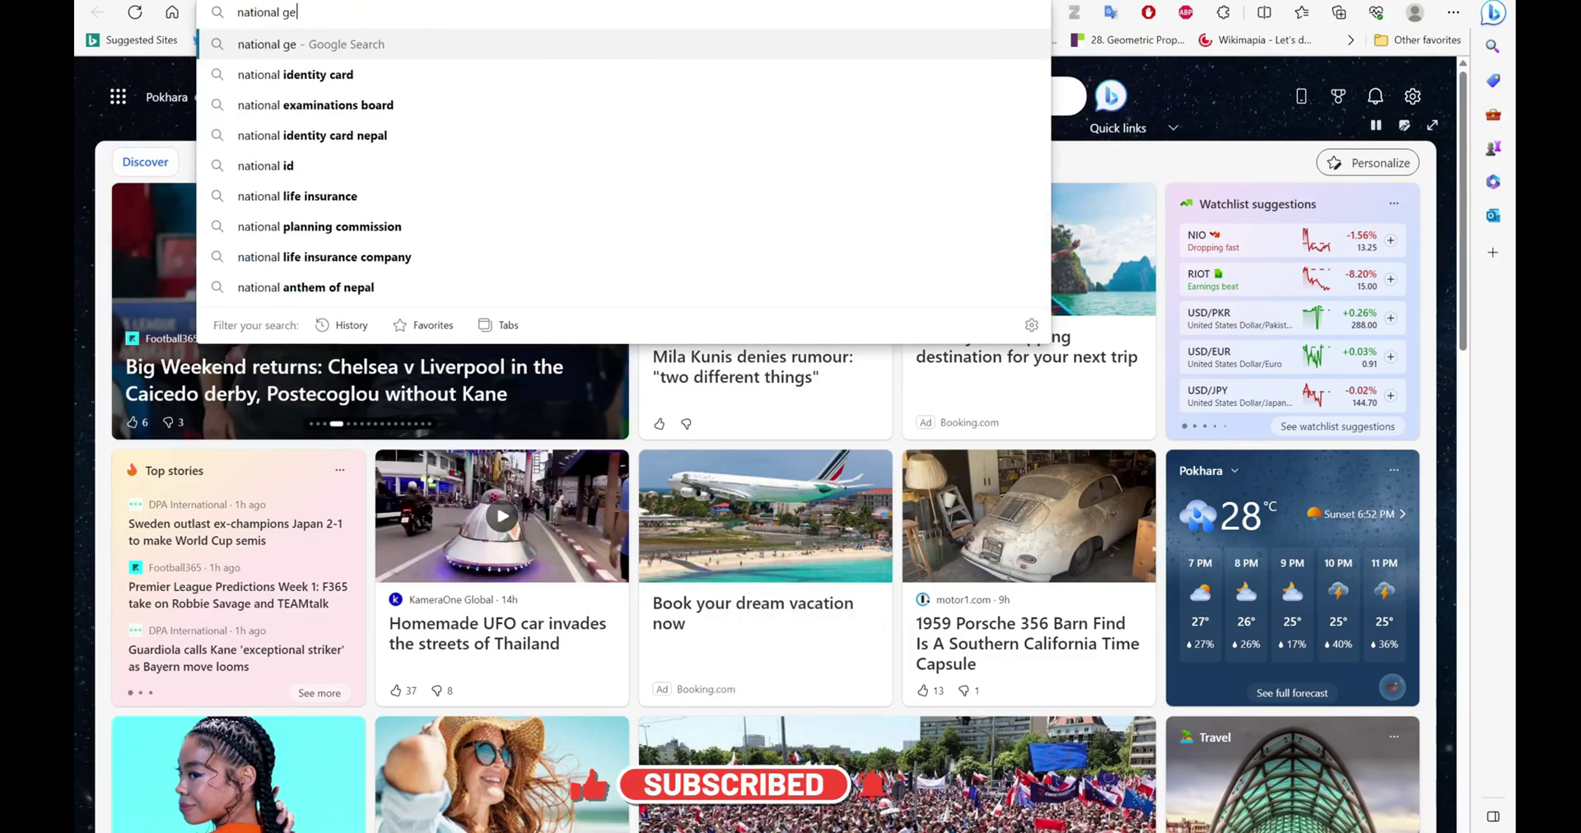
{"action": "type", "text": "o portal"}
{"action": "key", "text": "Return"}
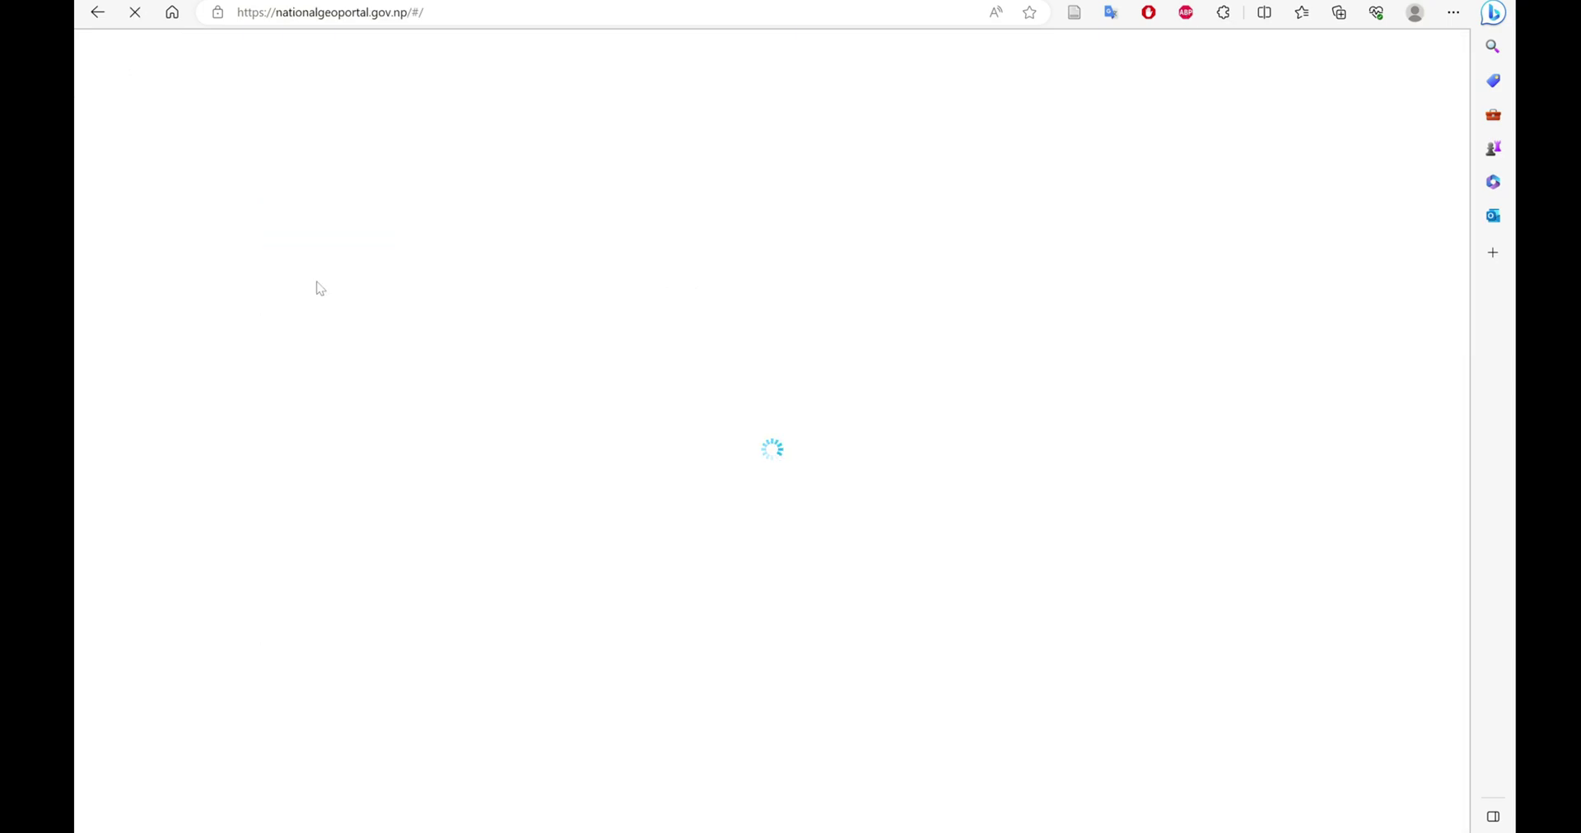
Step: Scroll down the geoportal home page past Explore Datasets to Geospatial Apps
{"action": "scroll", "coordinate": [934, 436], "scroll_direction": "down", "scroll_amount": 15}
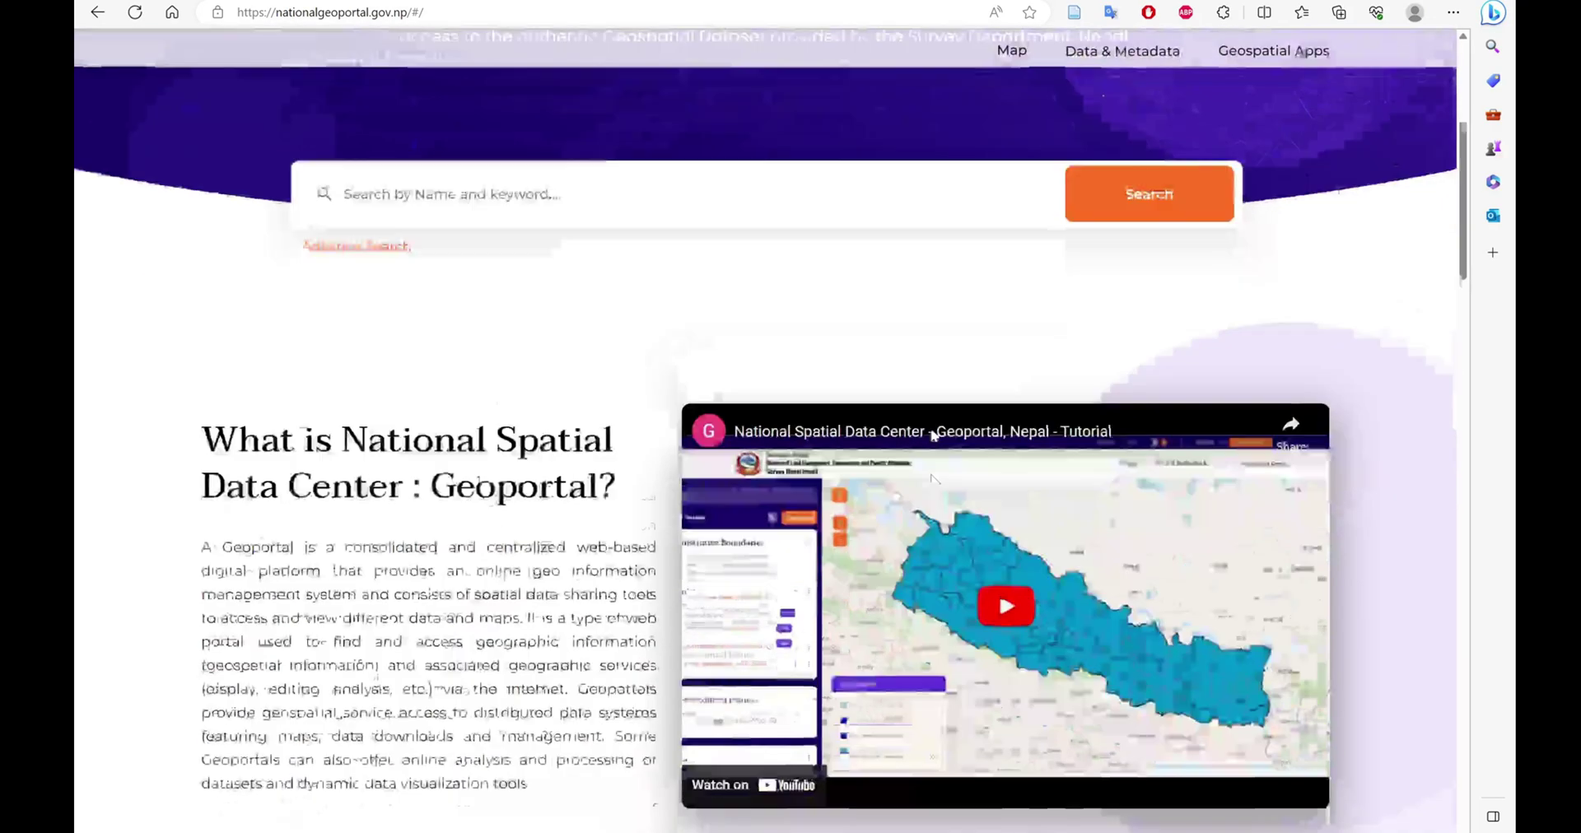
{"action": "scroll", "coordinate": [934, 435], "scroll_direction": "down", "scroll_amount": 6}
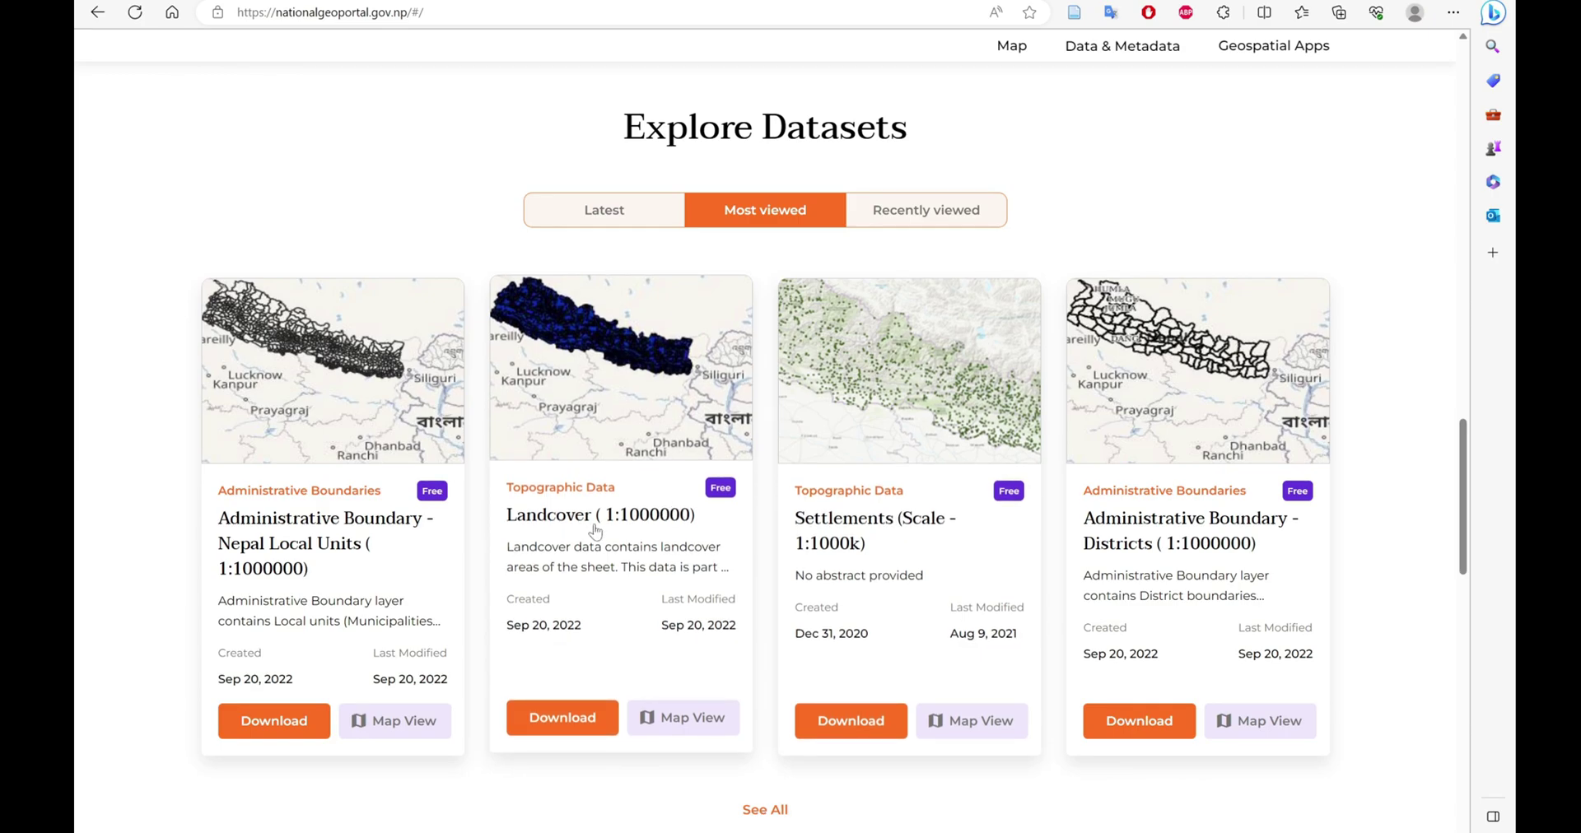
{"action": "scroll", "coordinate": [595, 531], "scroll_direction": "down", "scroll_amount": 10}
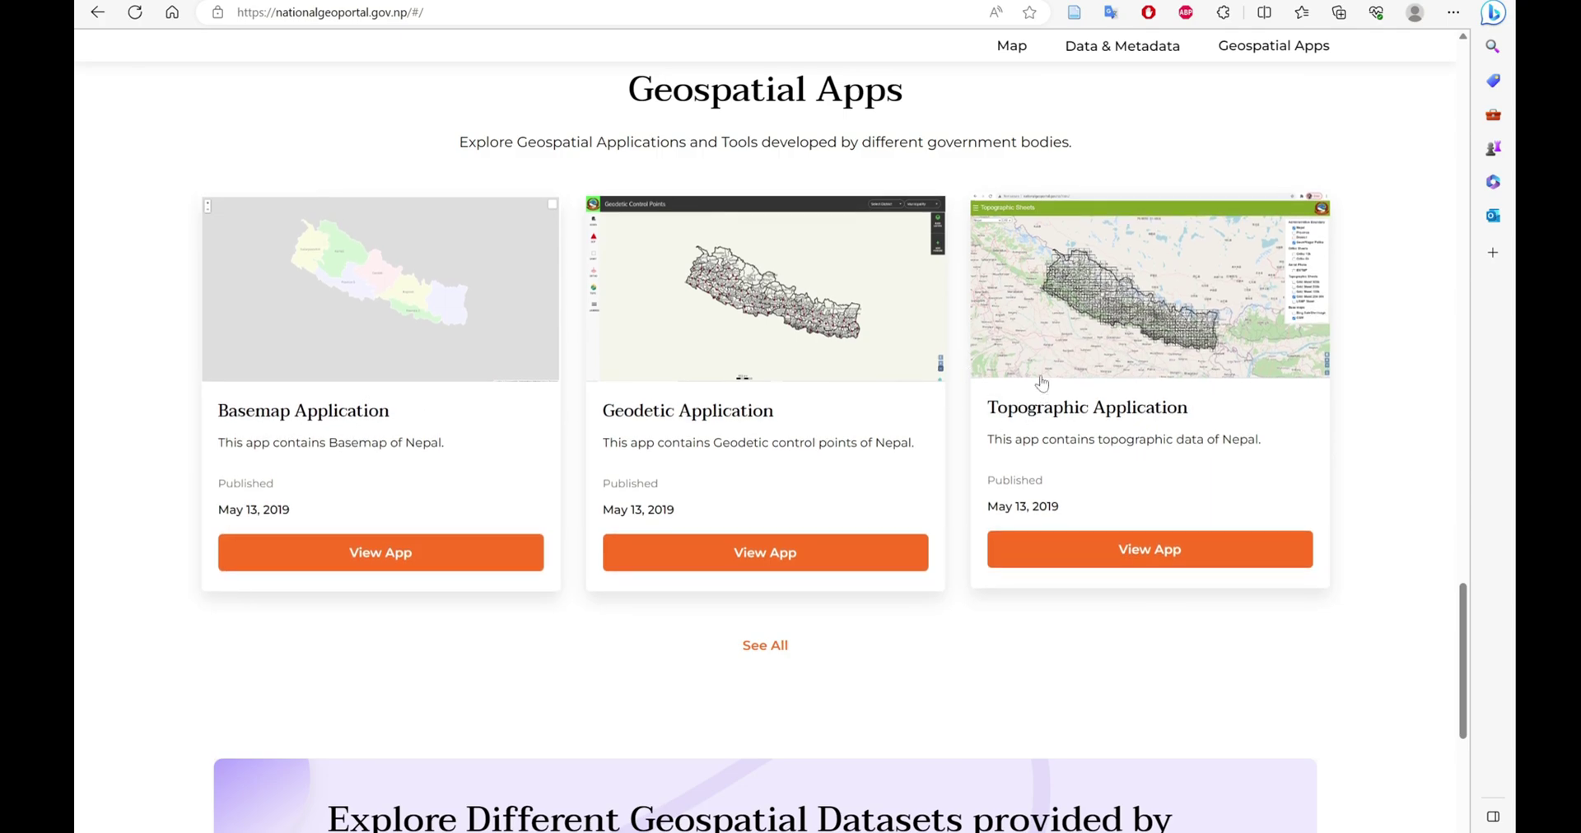
Step: Launch the Topographic Application map and pan it to the Pokhara area
{"action": "left_click", "coordinate": [1110, 550]}
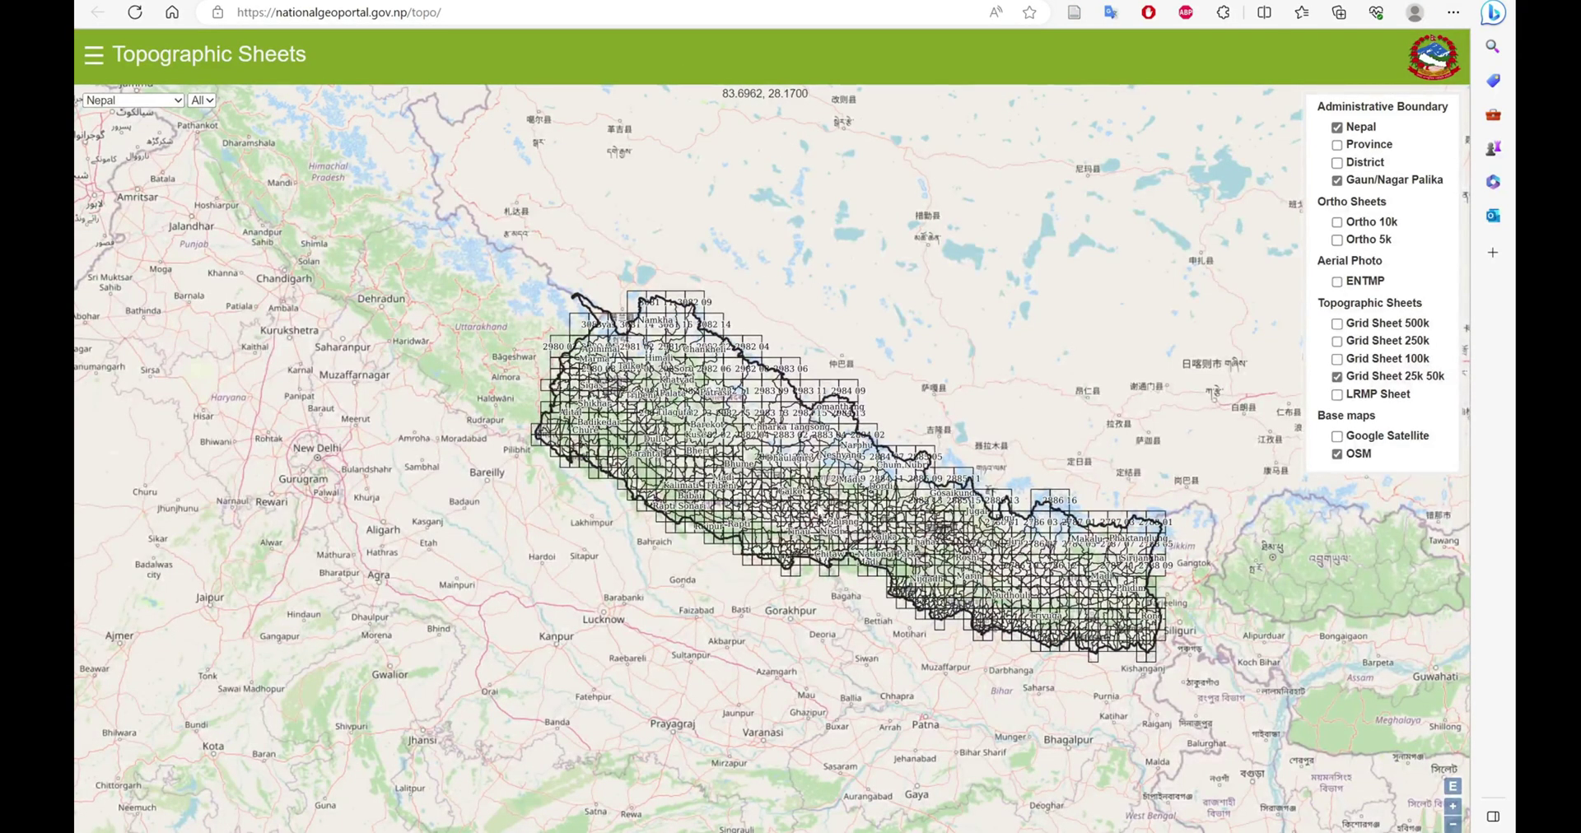
{"action": "scroll", "coordinate": [762, 310], "scroll_direction": "up", "scroll_amount": 5}
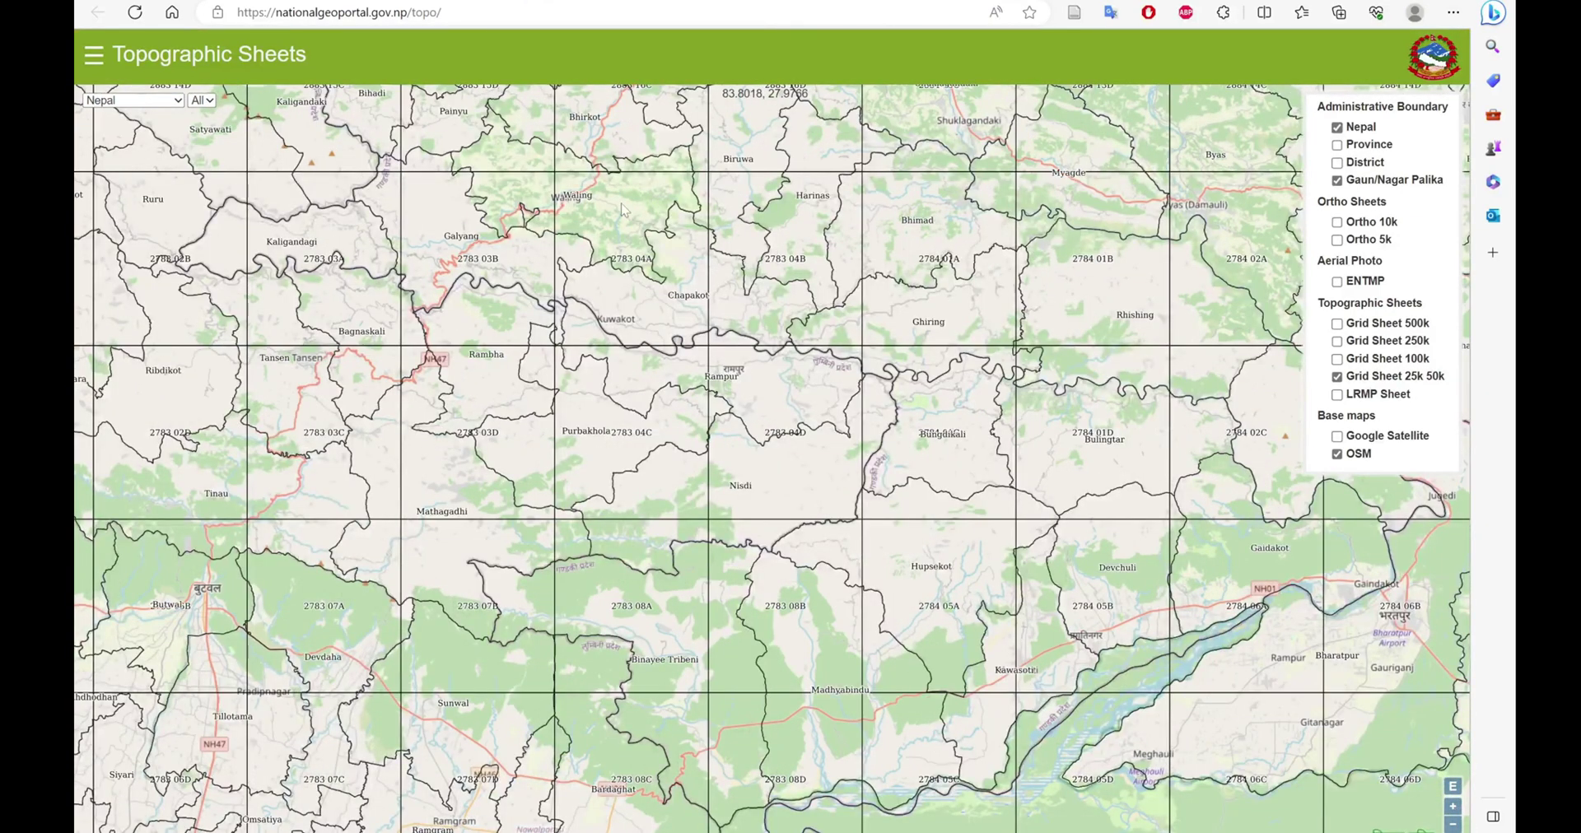
{"action": "right_click", "coordinate": [623, 211]}
{"action": "left_click", "coordinate": [591, 238]}
{"action": "left_click_drag", "start_coordinate": [626, 271], "coordinate": [519, 391]}
{"action": "scroll", "coordinate": [321, 551], "scroll_direction": "down", "scroll_amount": 1}
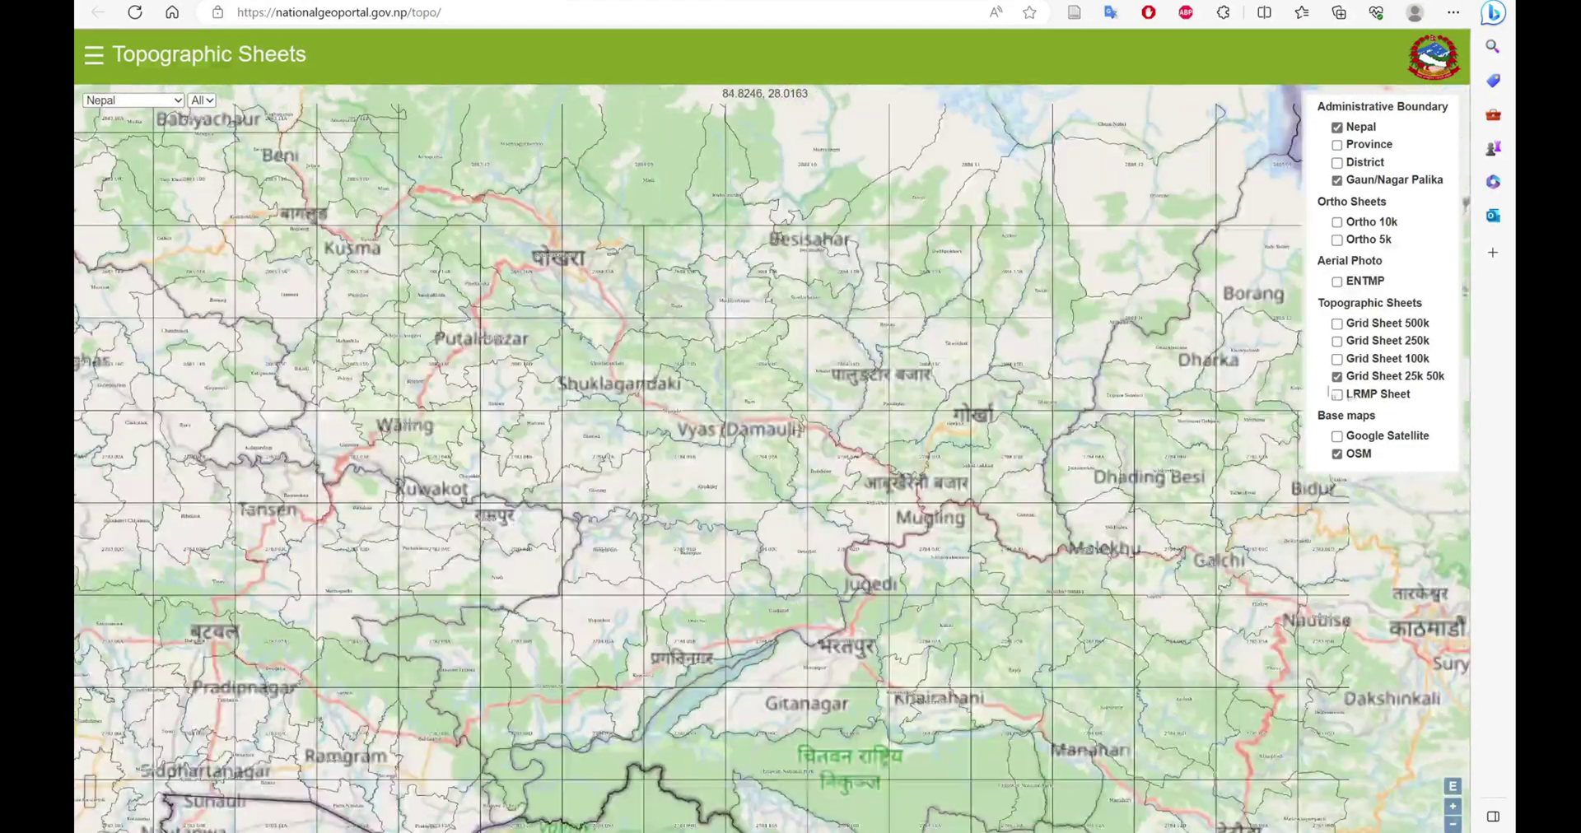
Step: Toggle the LRMP sheet grid on and off, then overlay the Ortho 10k sheets
{"action": "left_click", "coordinate": [1336, 395]}
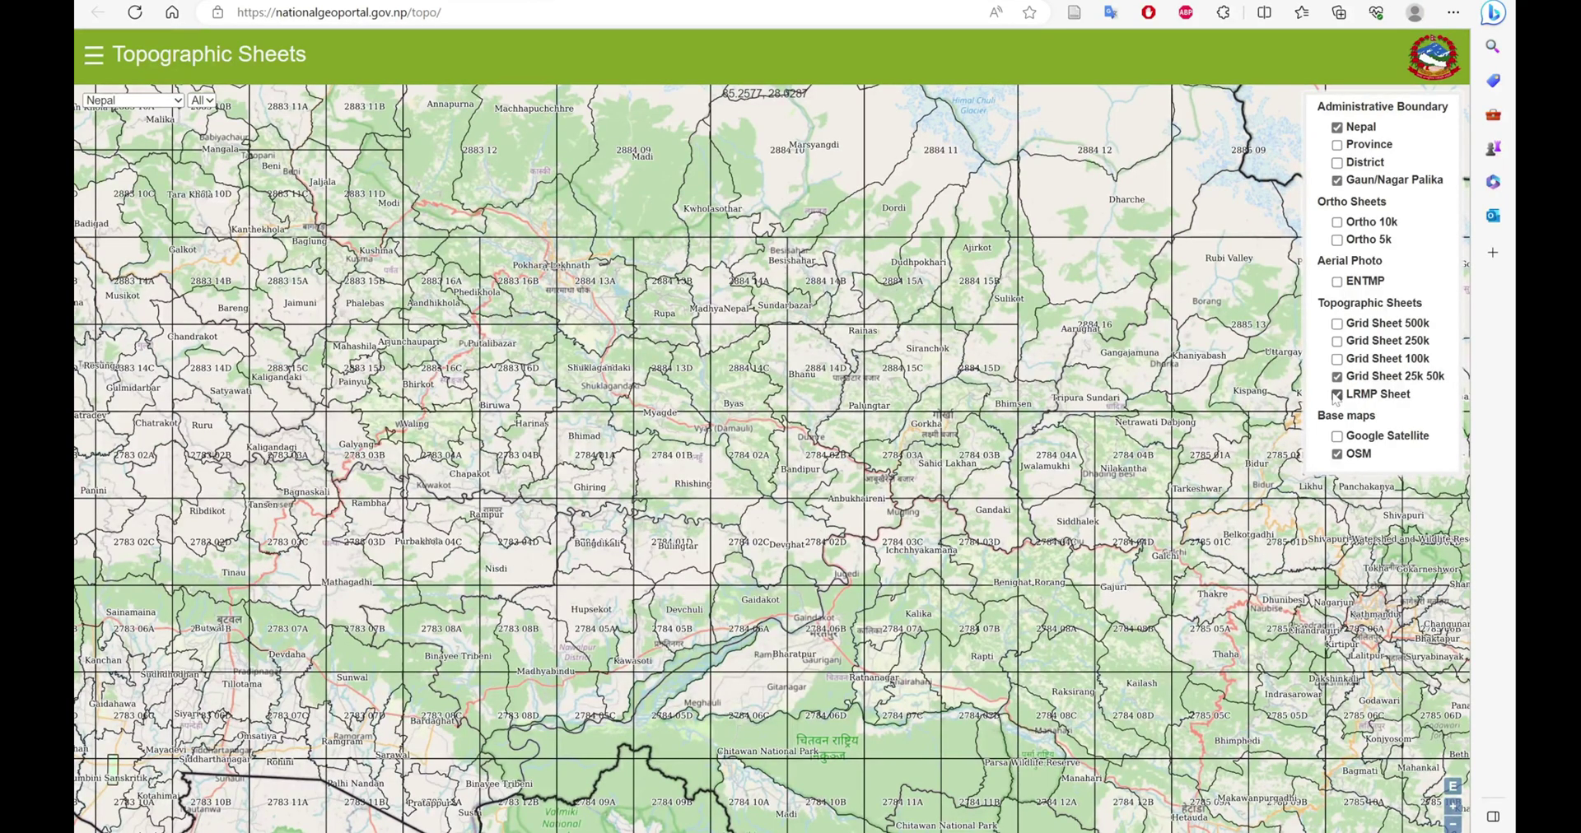
{"action": "left_click", "coordinate": [1337, 395]}
{"action": "left_click", "coordinate": [1336, 145]}
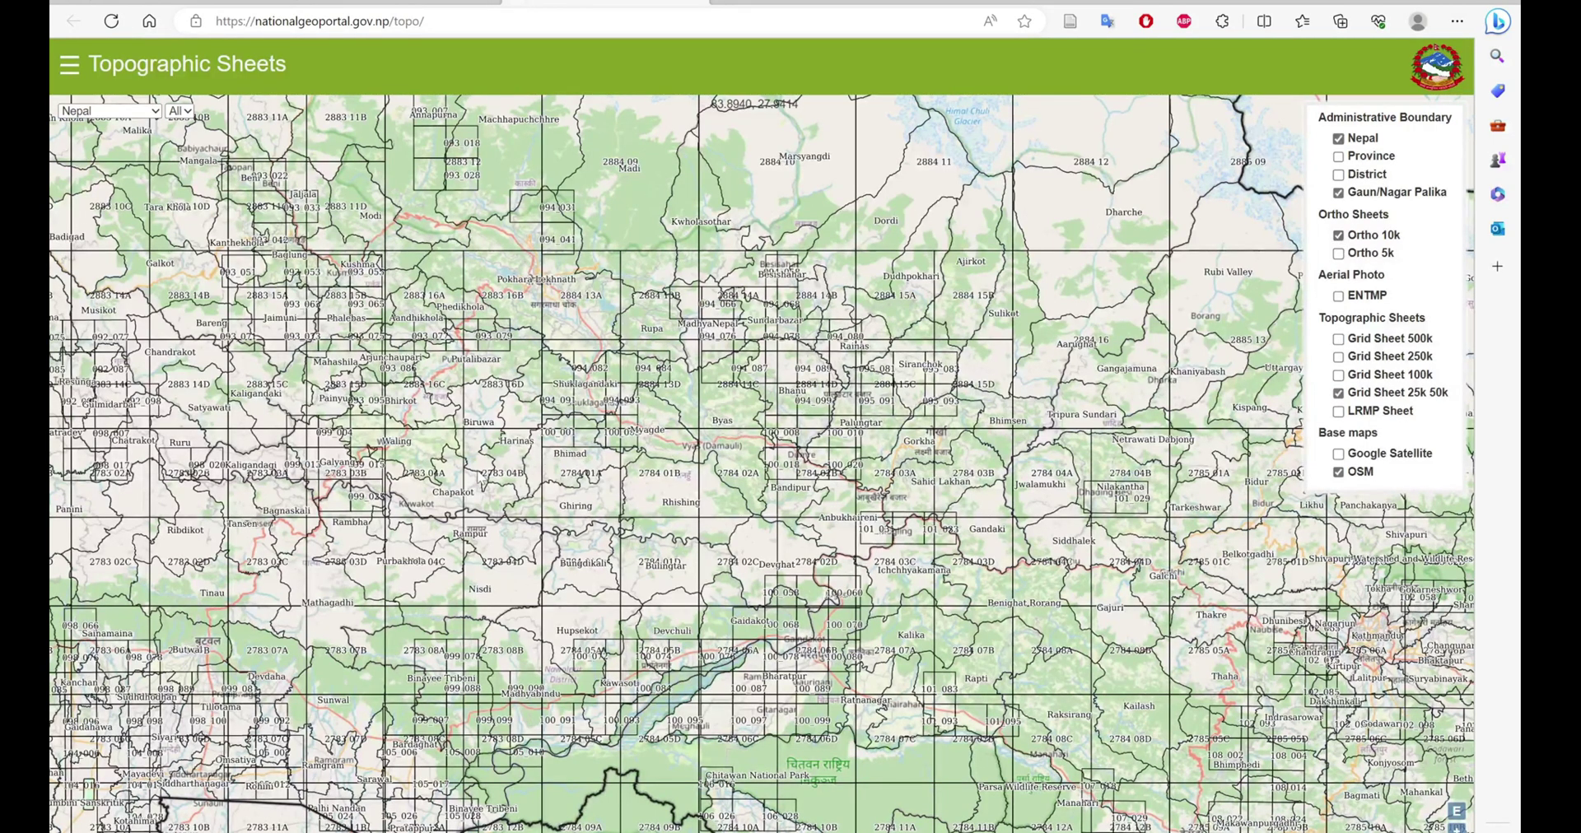
Step: Hide the Ortho 10k grid and zoom around Pokhara to read sheet 2883 16B
{"action": "scroll", "coordinate": [470, 437], "scroll_direction": "up", "scroll_amount": 3}
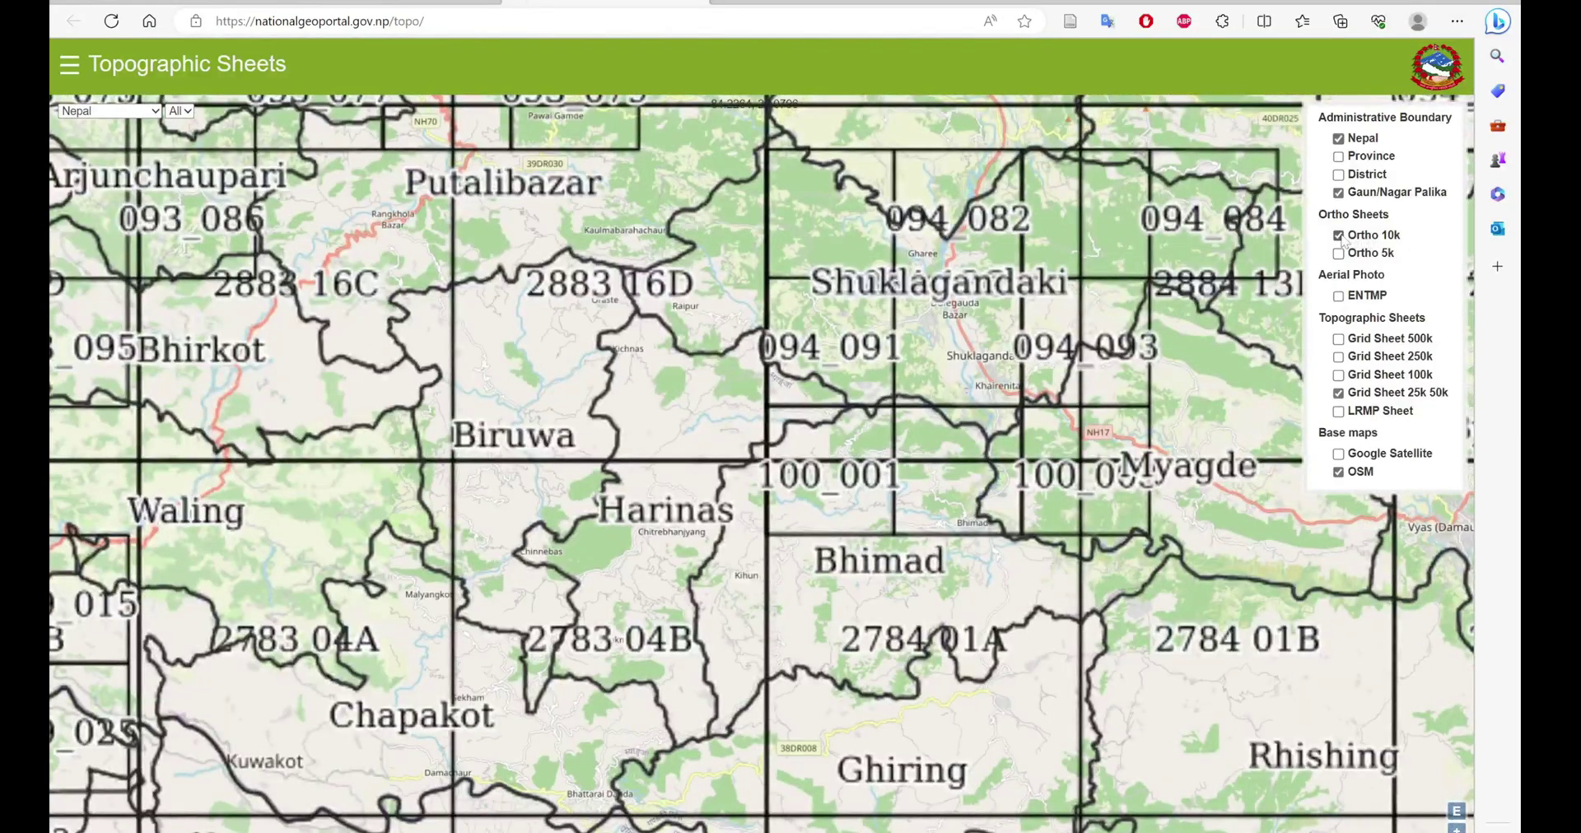
{"action": "left_click", "coordinate": [1341, 238]}
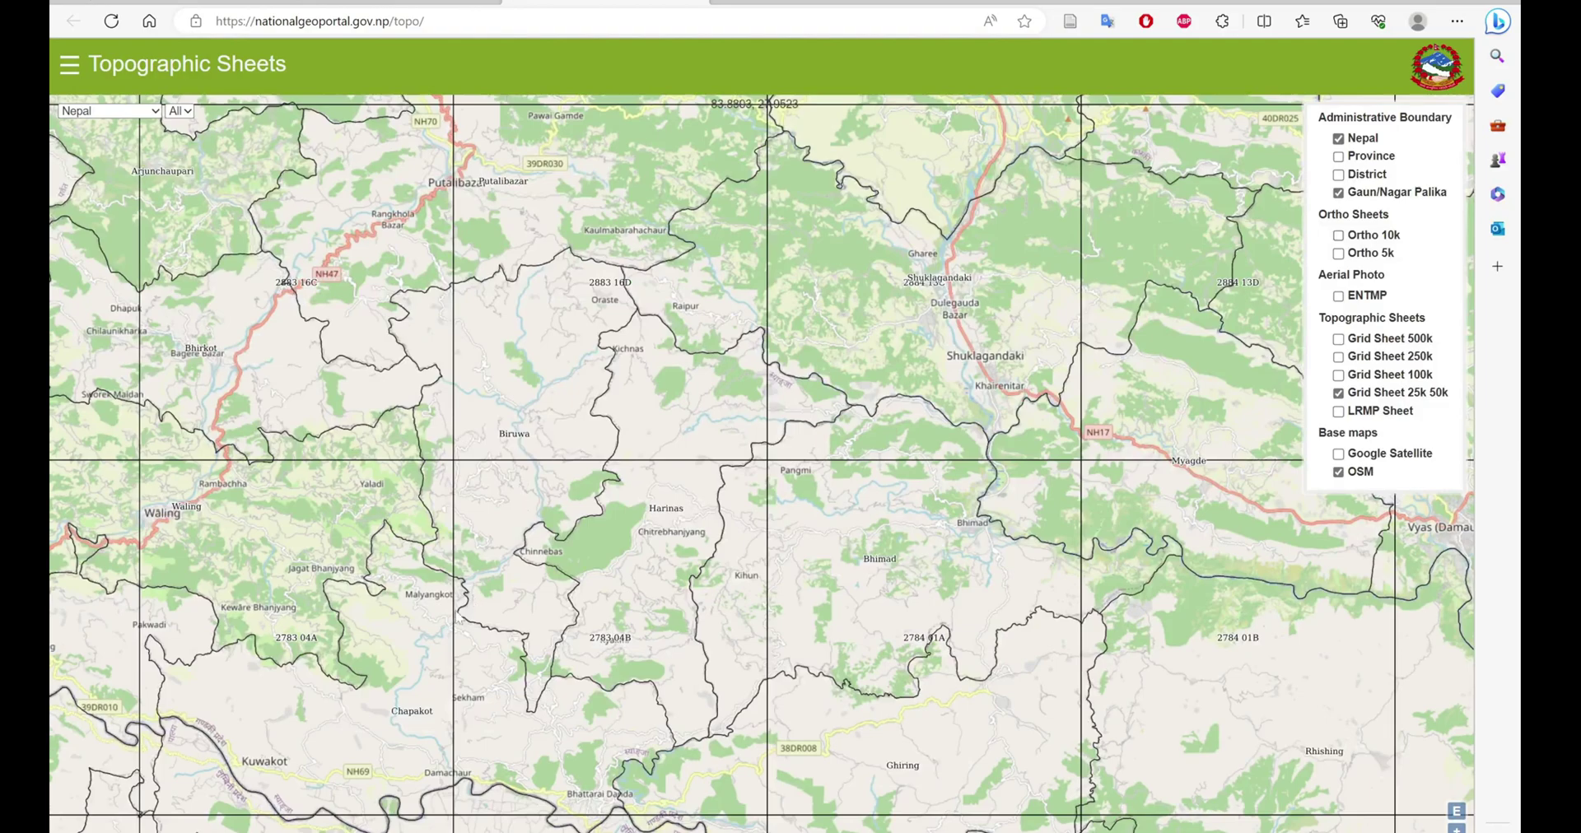
{"action": "scroll", "coordinate": [557, 665], "scroll_direction": "up", "scroll_amount": 1}
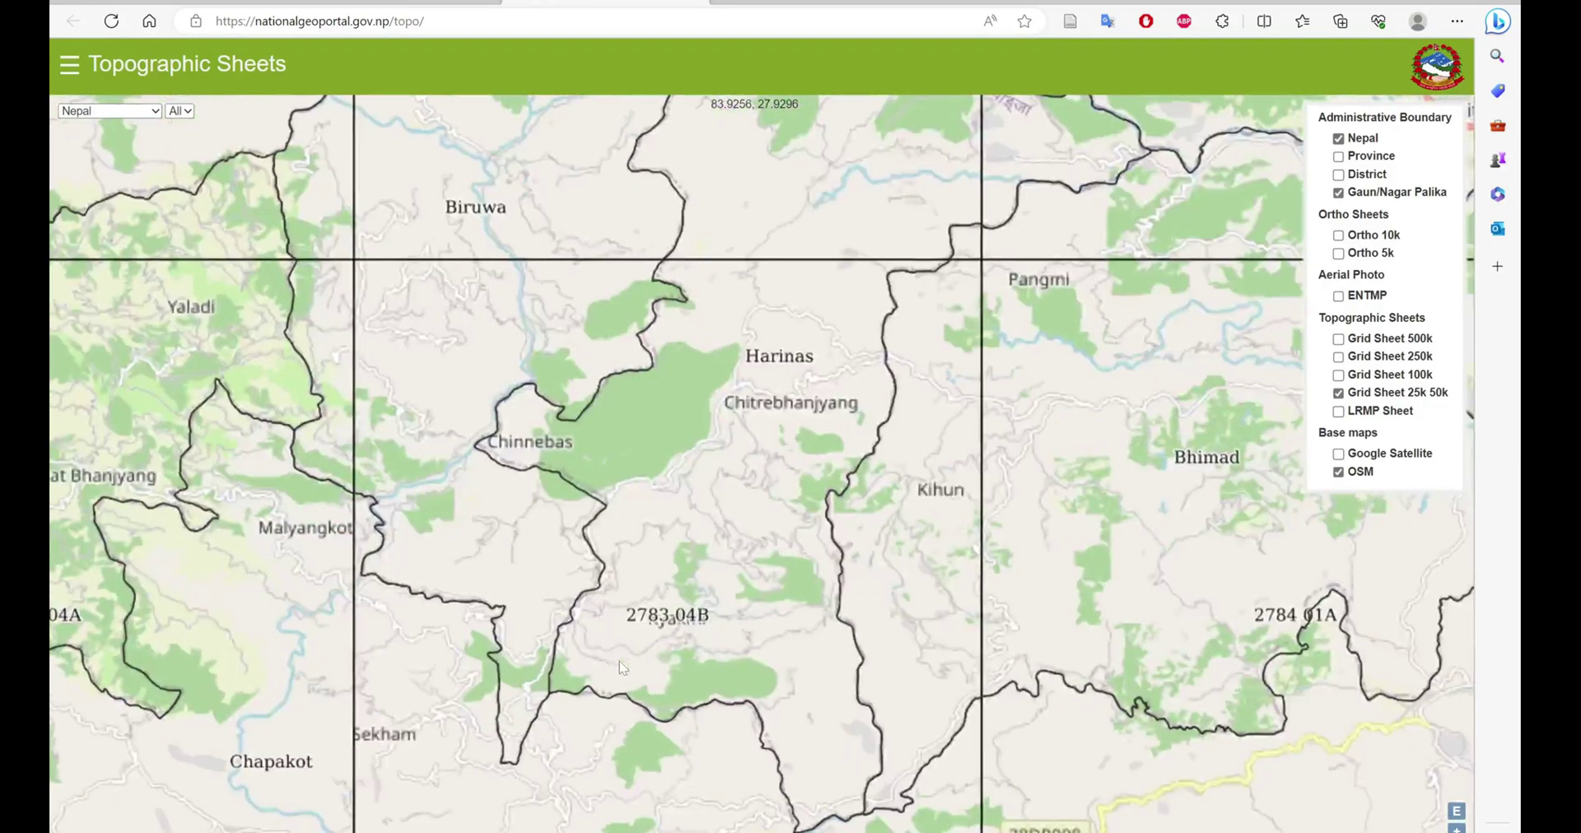
{"action": "scroll", "coordinate": [599, 521], "scroll_direction": "down", "scroll_amount": 1}
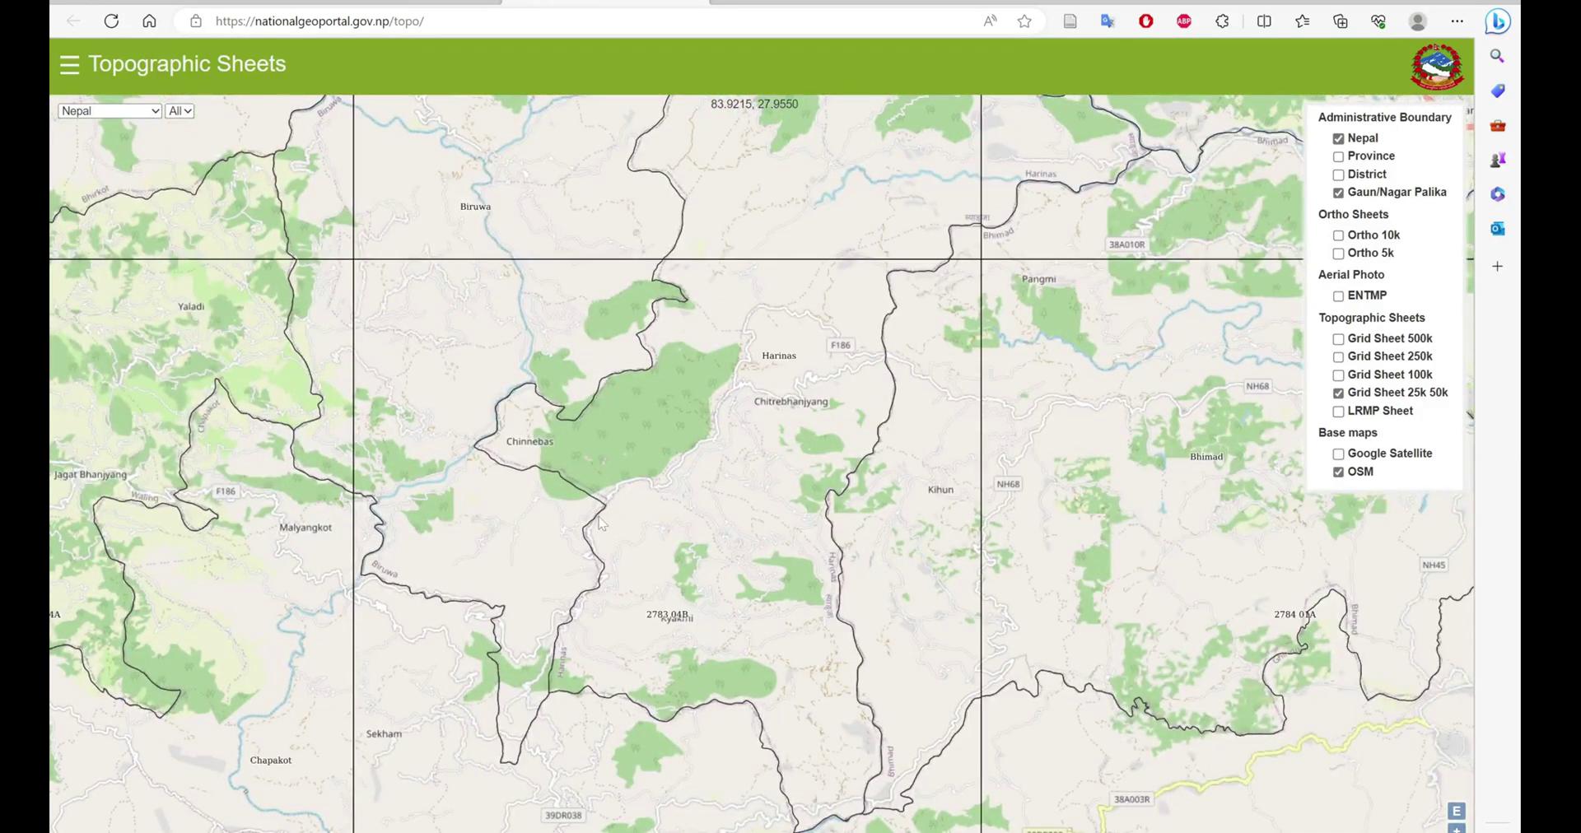
{"action": "scroll", "coordinate": [600, 520], "scroll_direction": "down", "scroll_amount": 1}
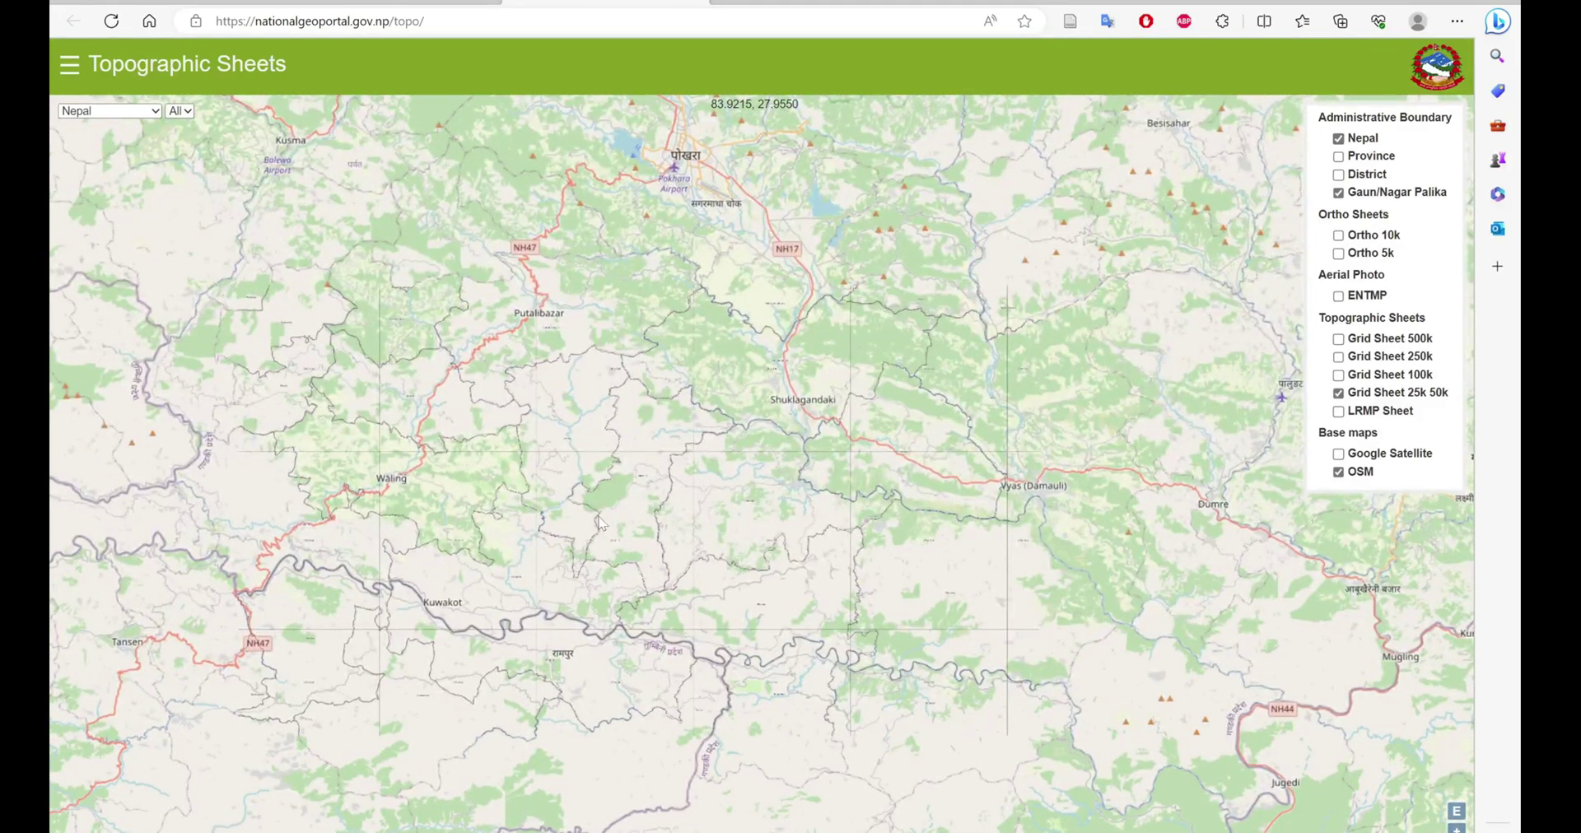
{"action": "scroll", "coordinate": [600, 520], "scroll_direction": "down", "scroll_amount": 1}
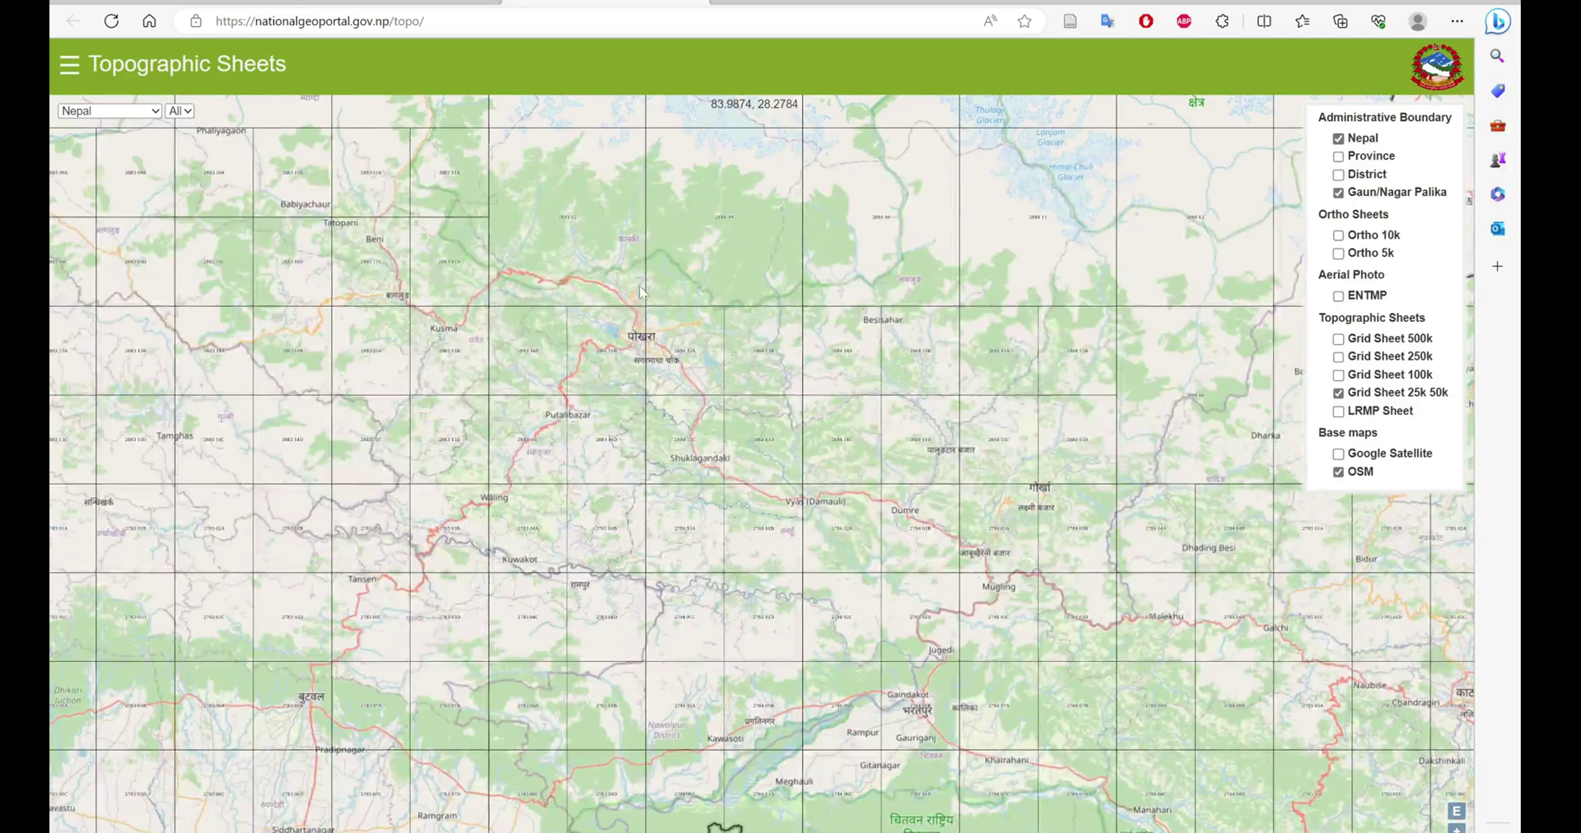
{"action": "scroll", "coordinate": [641, 291], "scroll_direction": "up", "scroll_amount": 1}
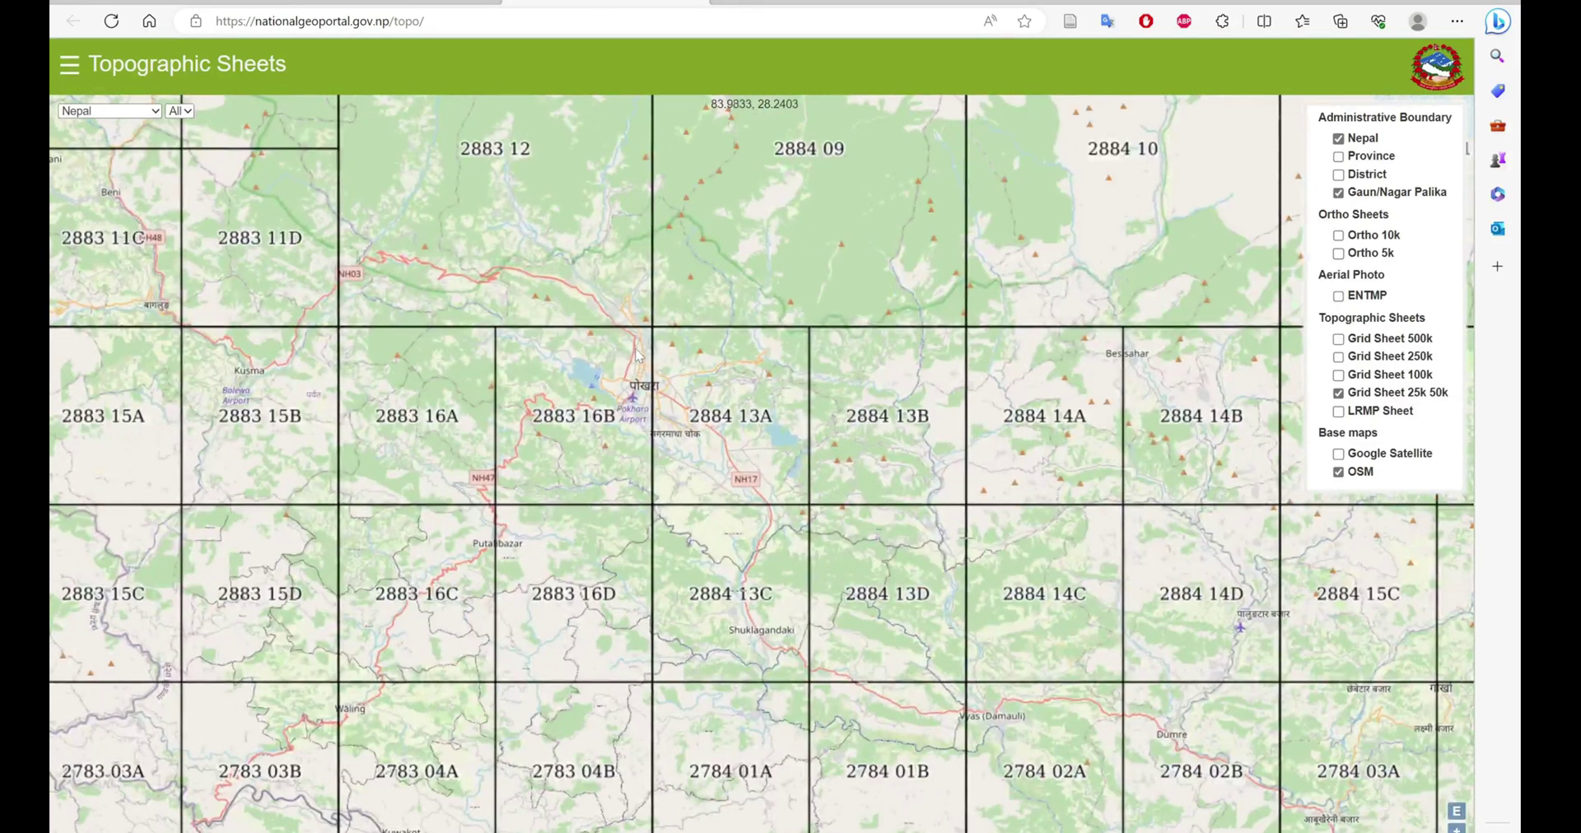
{"action": "scroll", "coordinate": [638, 362], "scroll_direction": "up", "scroll_amount": 1}
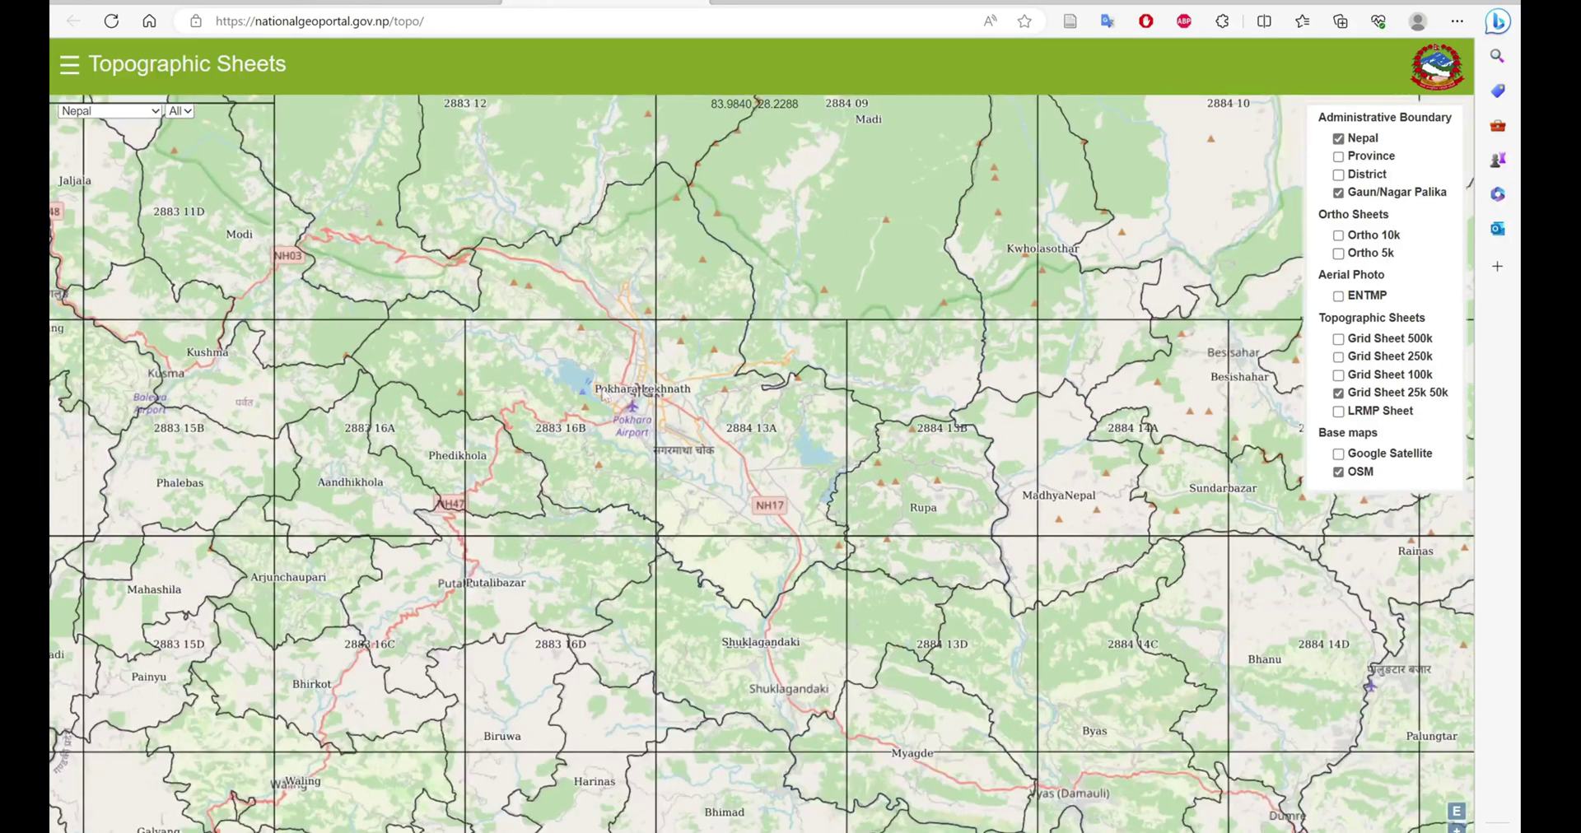
{"action": "scroll", "coordinate": [563, 409], "scroll_direction": "up", "scroll_amount": 1}
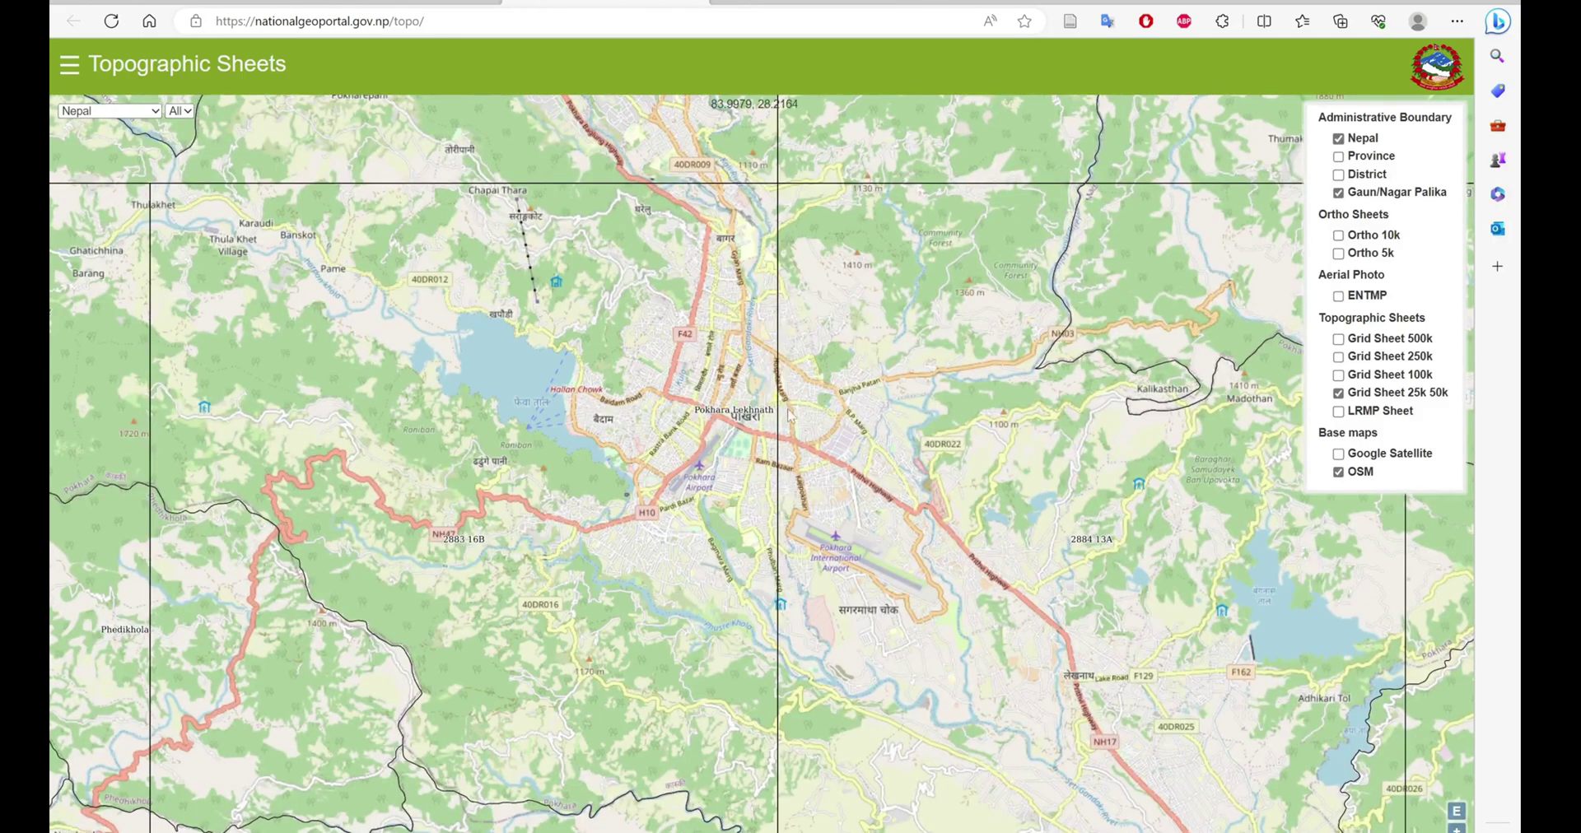
{"action": "scroll", "coordinate": [354, 474], "scroll_direction": "down", "scroll_amount": 1}
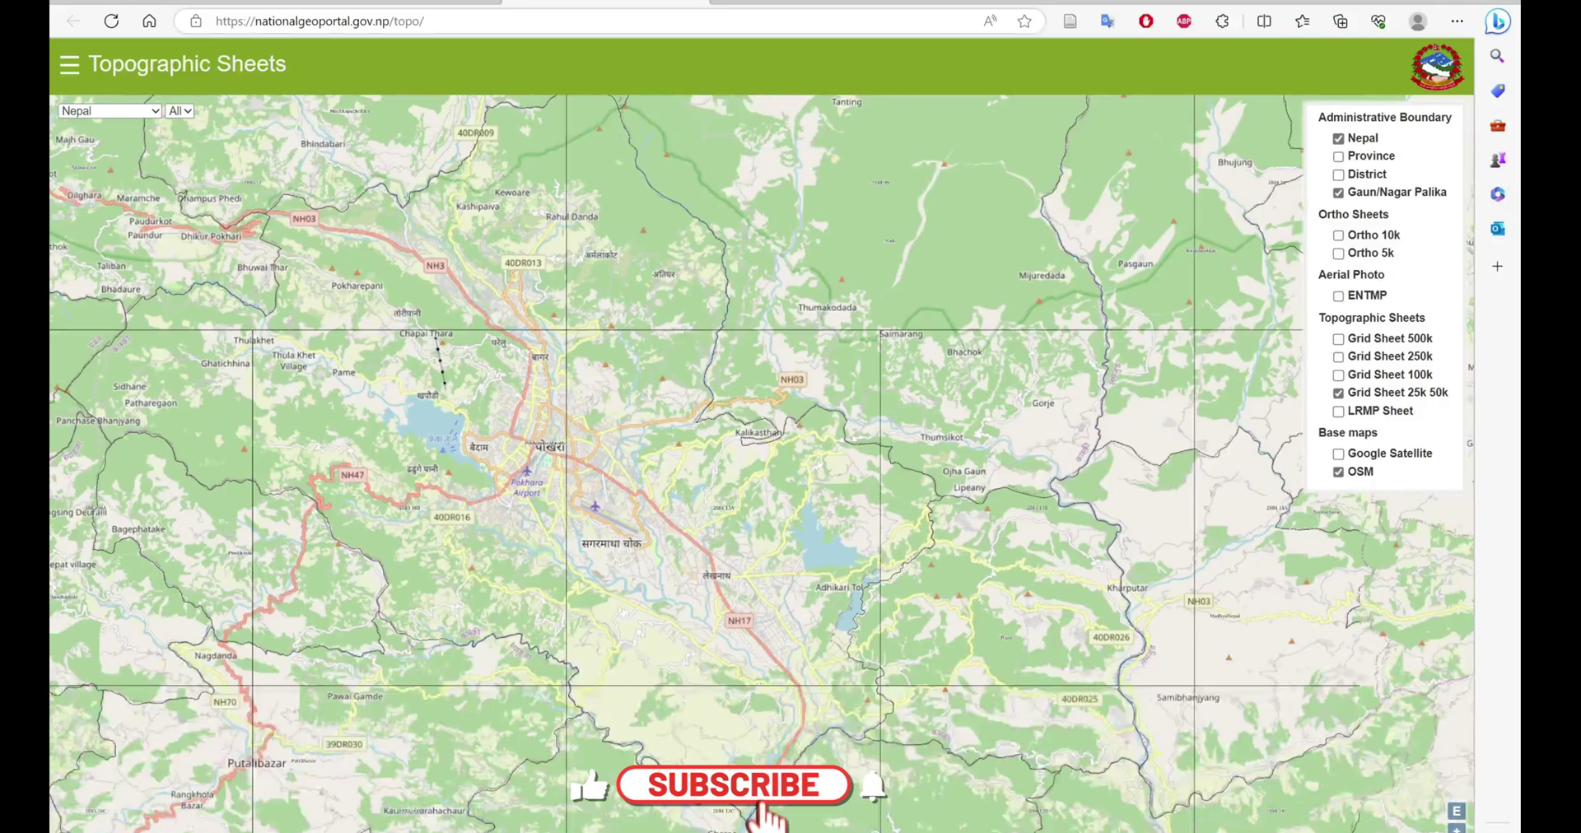
Step: Search for pahar.in in a new browser tab
{"action": "left_click", "coordinate": [737, 2]}
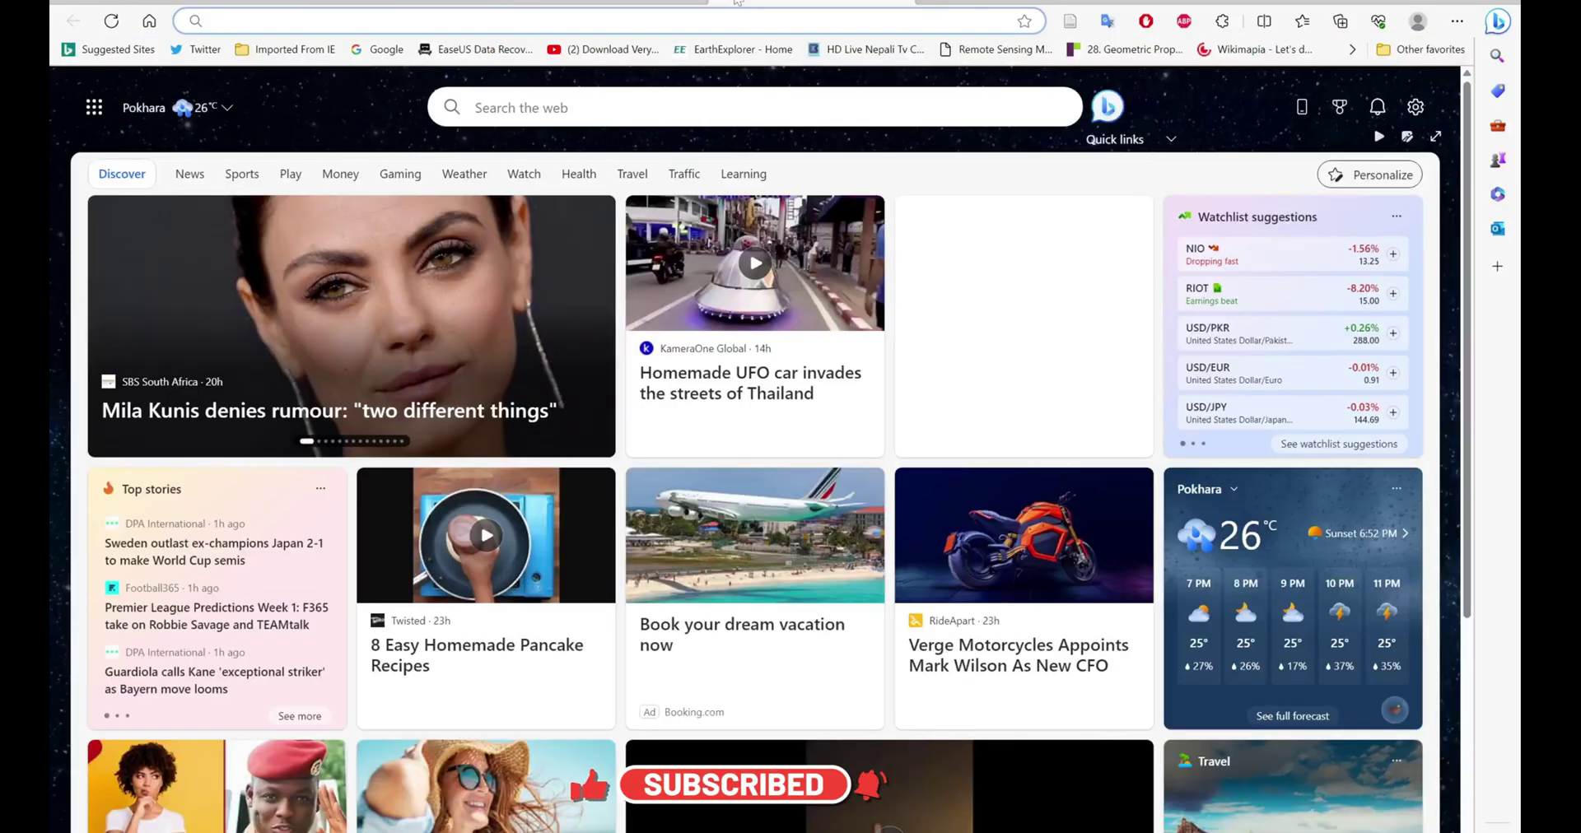
{"action": "type", "text": "pha"}
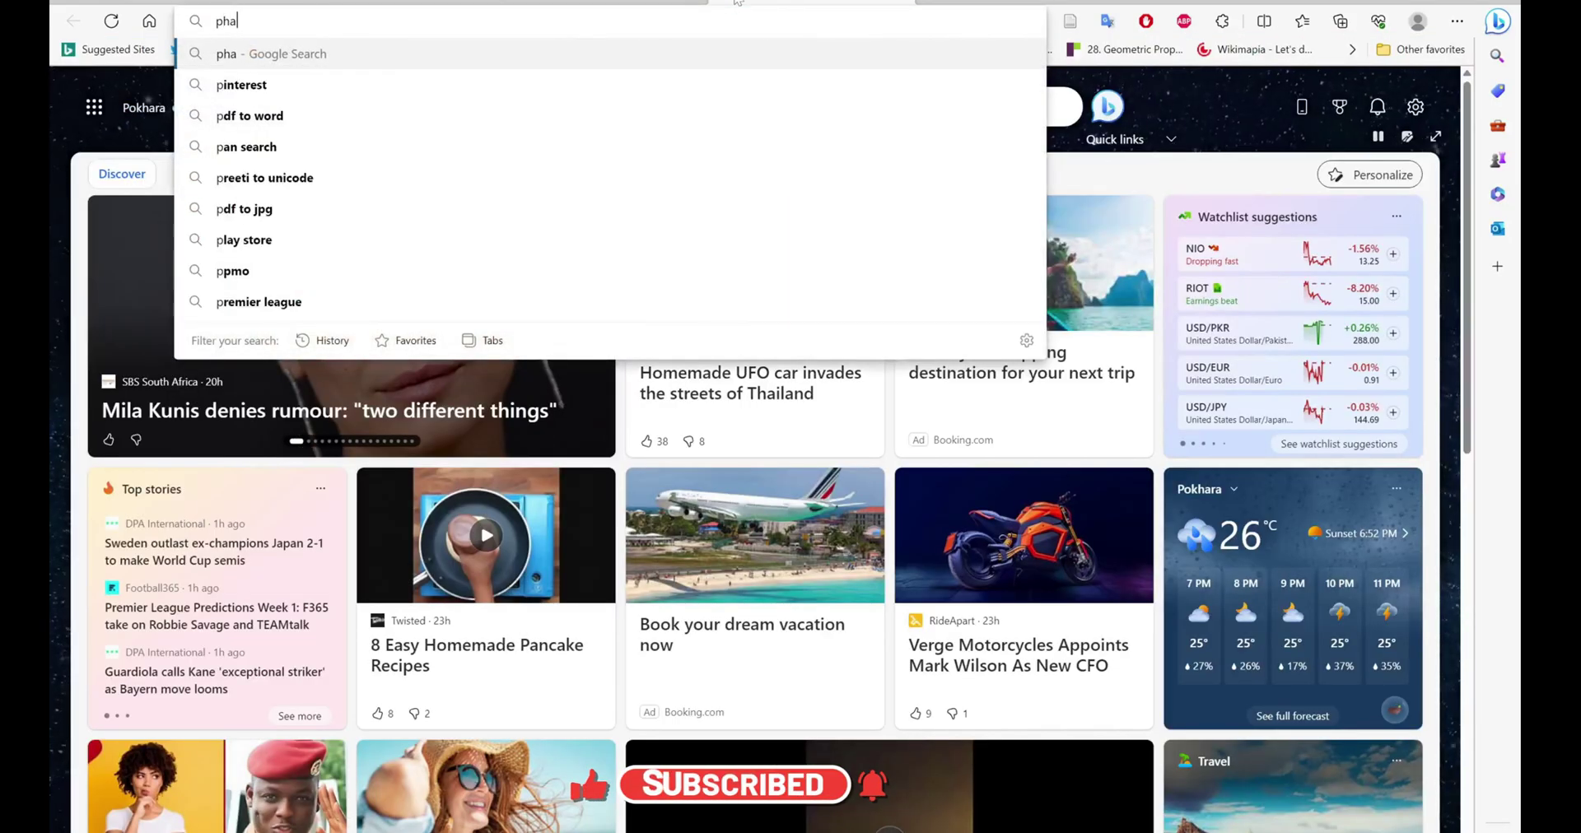
{"action": "type", "text": "r"}
{"action": "key", "text": "BackSpace"}
{"action": "key", "text": "BackSpace"}
{"action": "key", "text": "BackSpace"}
{"action": "type", "text": "a"}
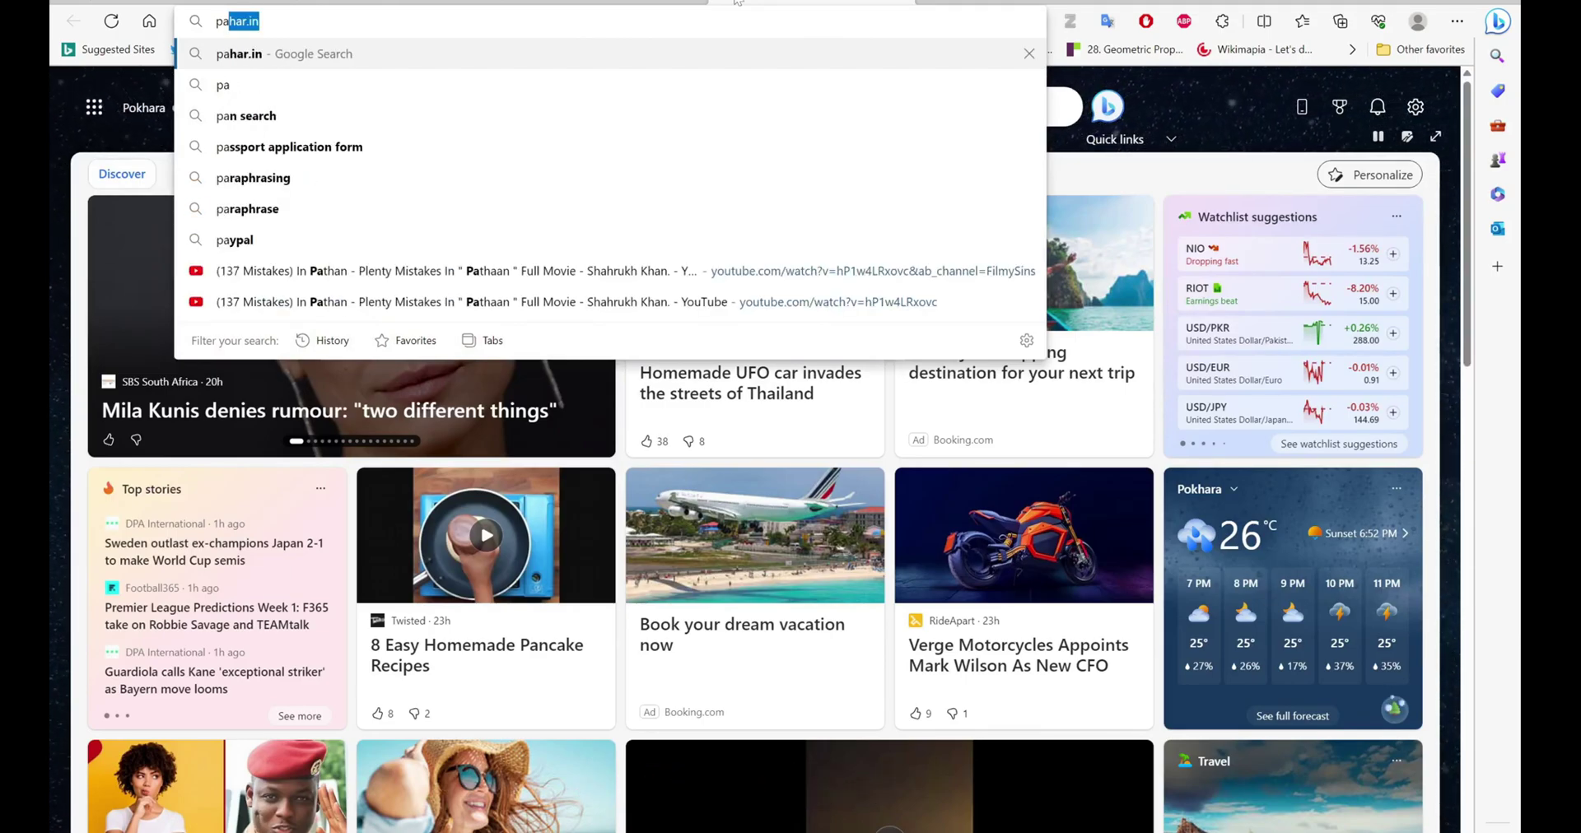
{"action": "type", "text": "h"}
{"action": "key", "text": "Return"}
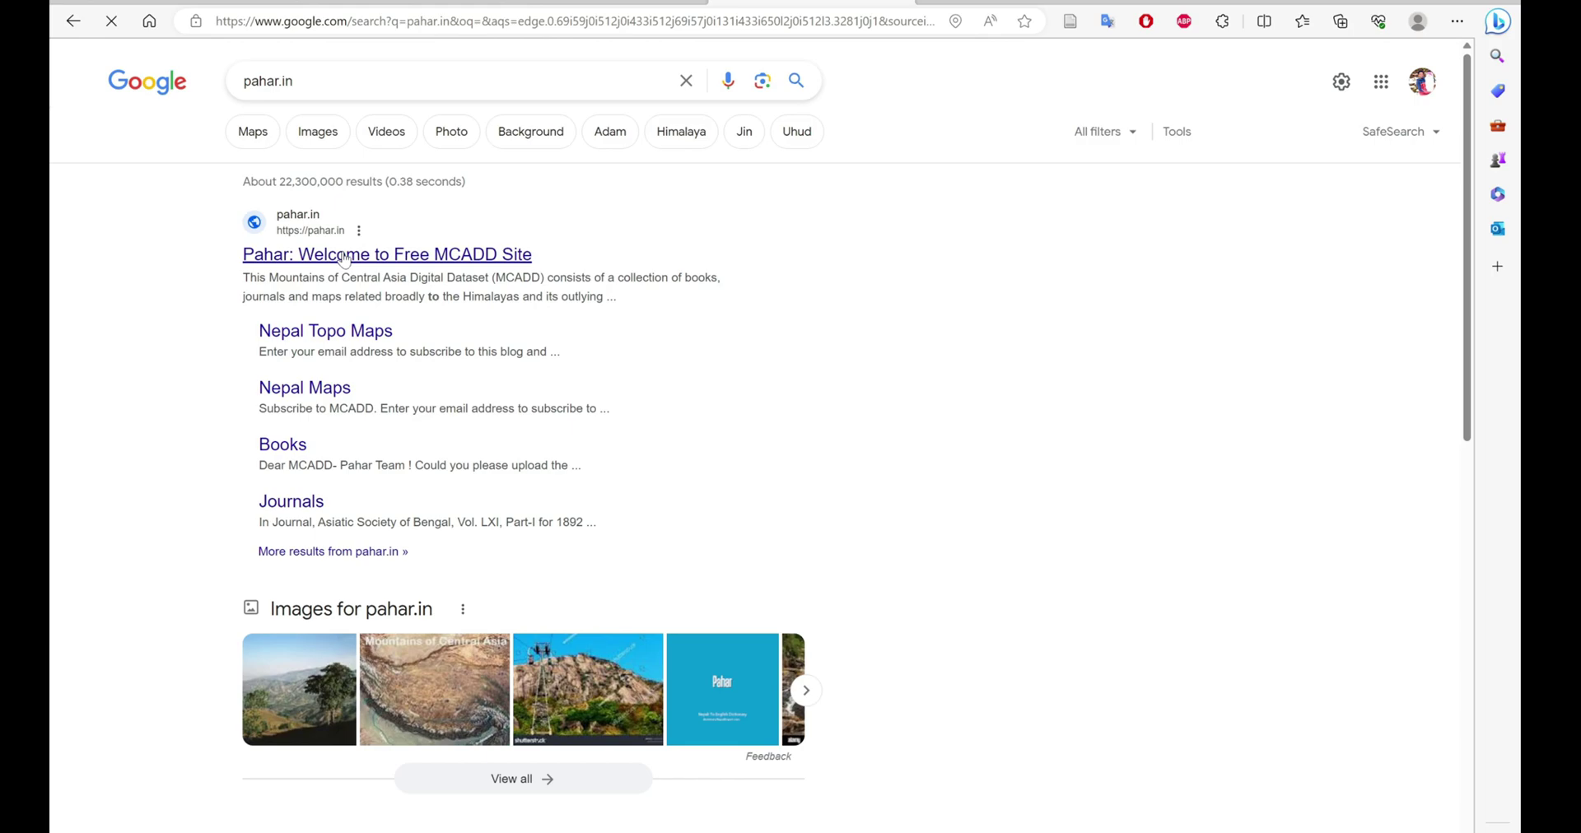
Step: Open the Nepal Topo Maps result in its own tab and switch to it
{"action": "right_click", "coordinate": [311, 333]}
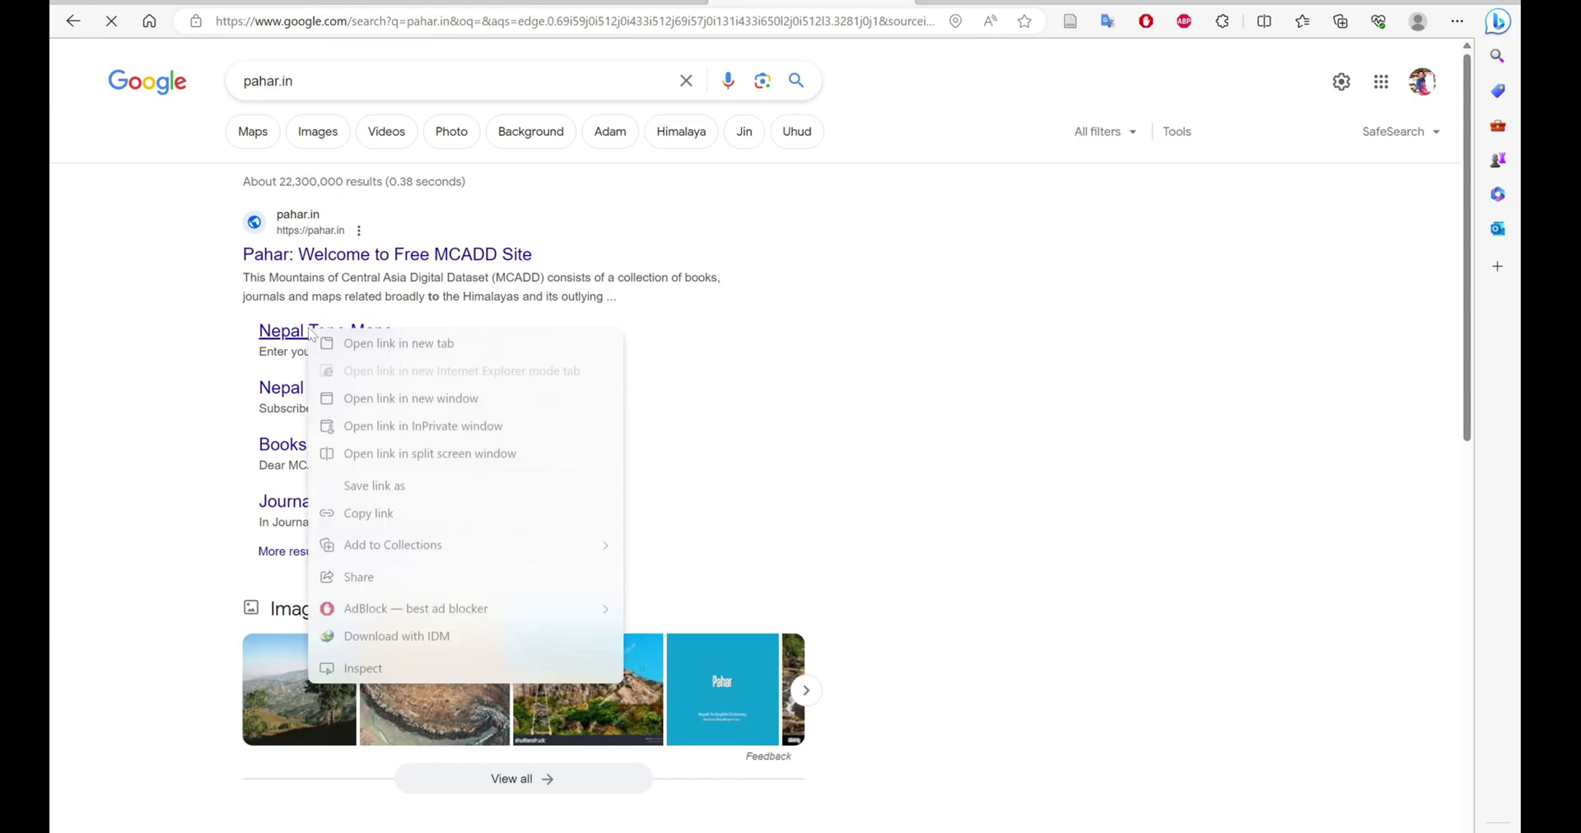
{"action": "left_click", "coordinate": [334, 346]}
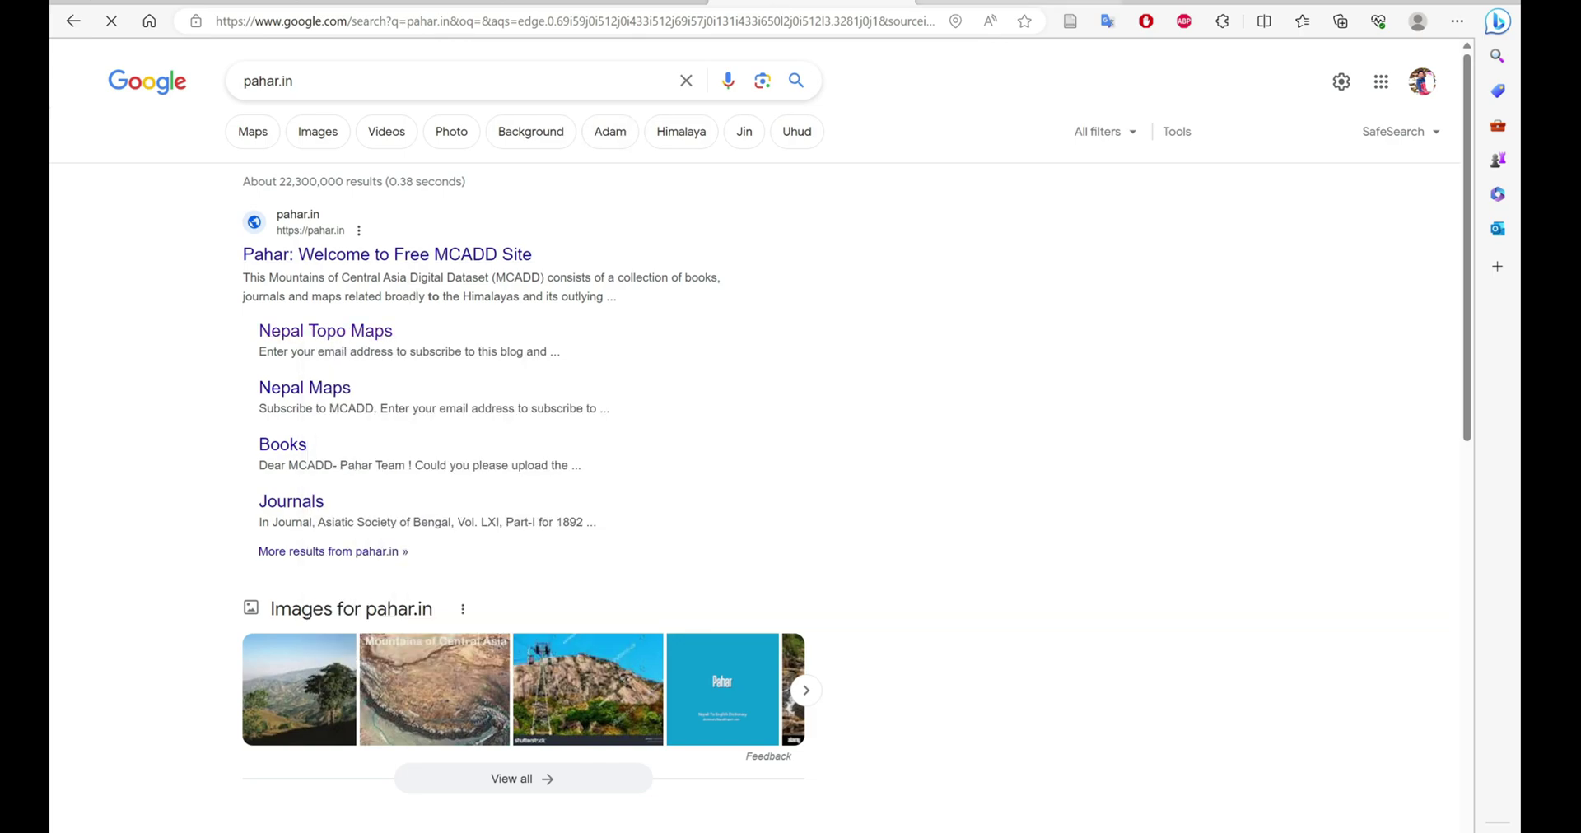
{"action": "left_click", "coordinate": [1029, 3]}
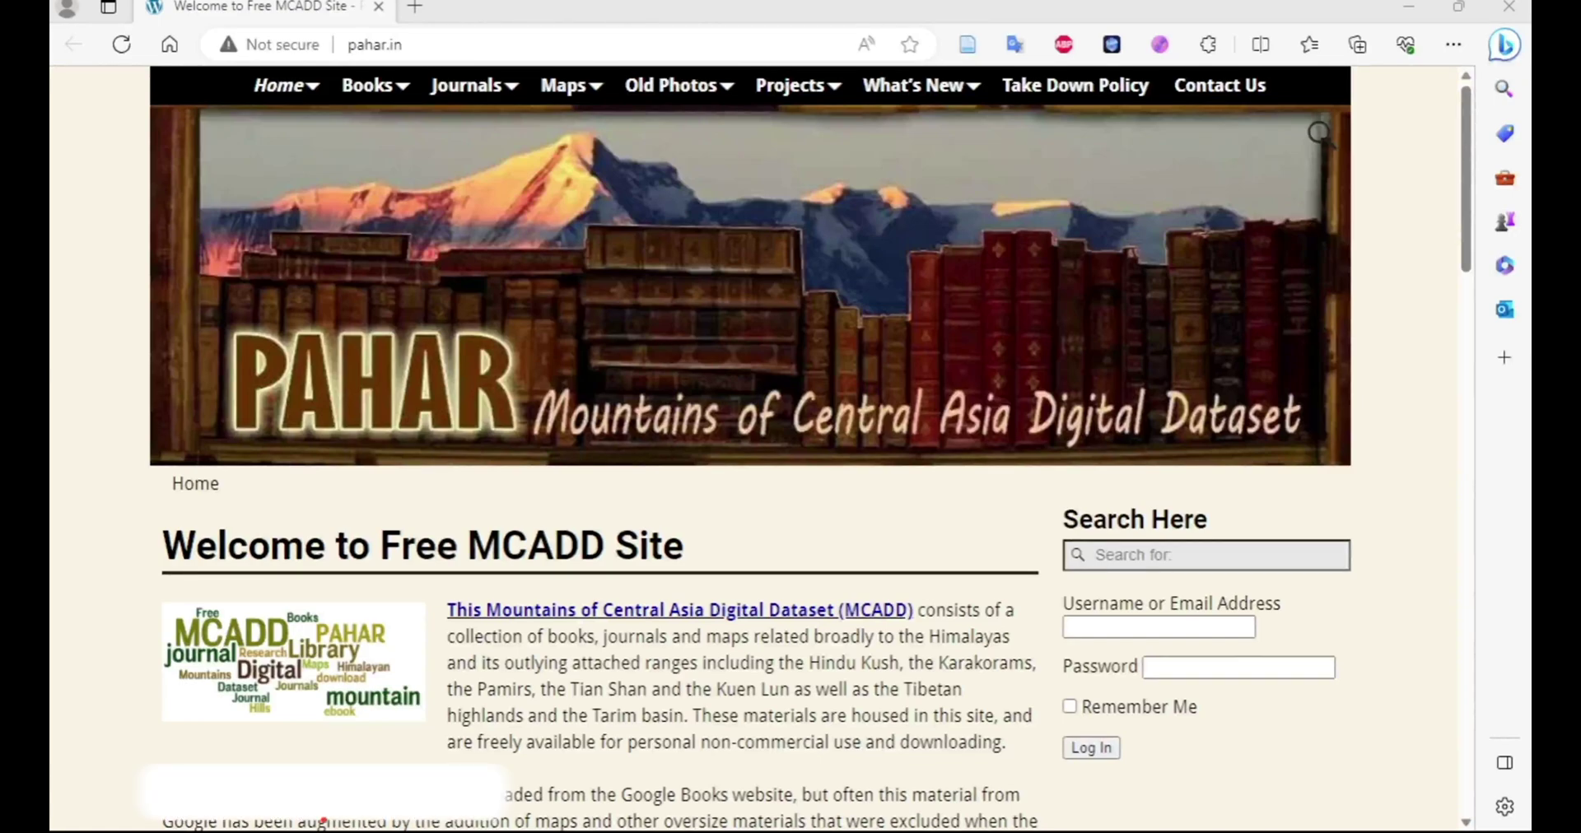
Step: Search the PAHAR site for 2883, then scroll the loading page down and back up
{"action": "left_click", "coordinate": [1151, 555]}
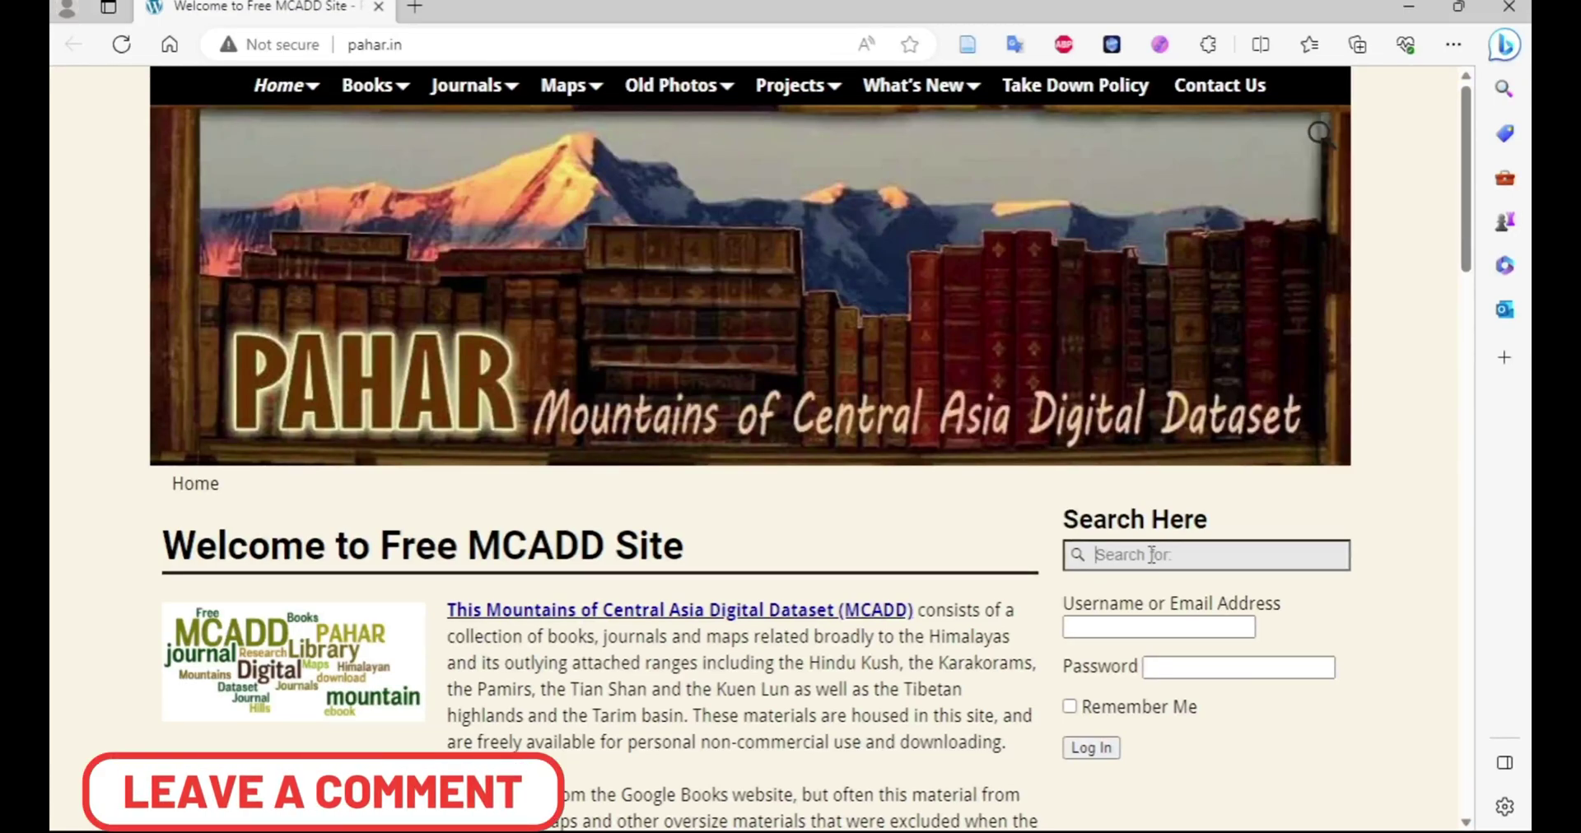
{"action": "type", "text": "2"}
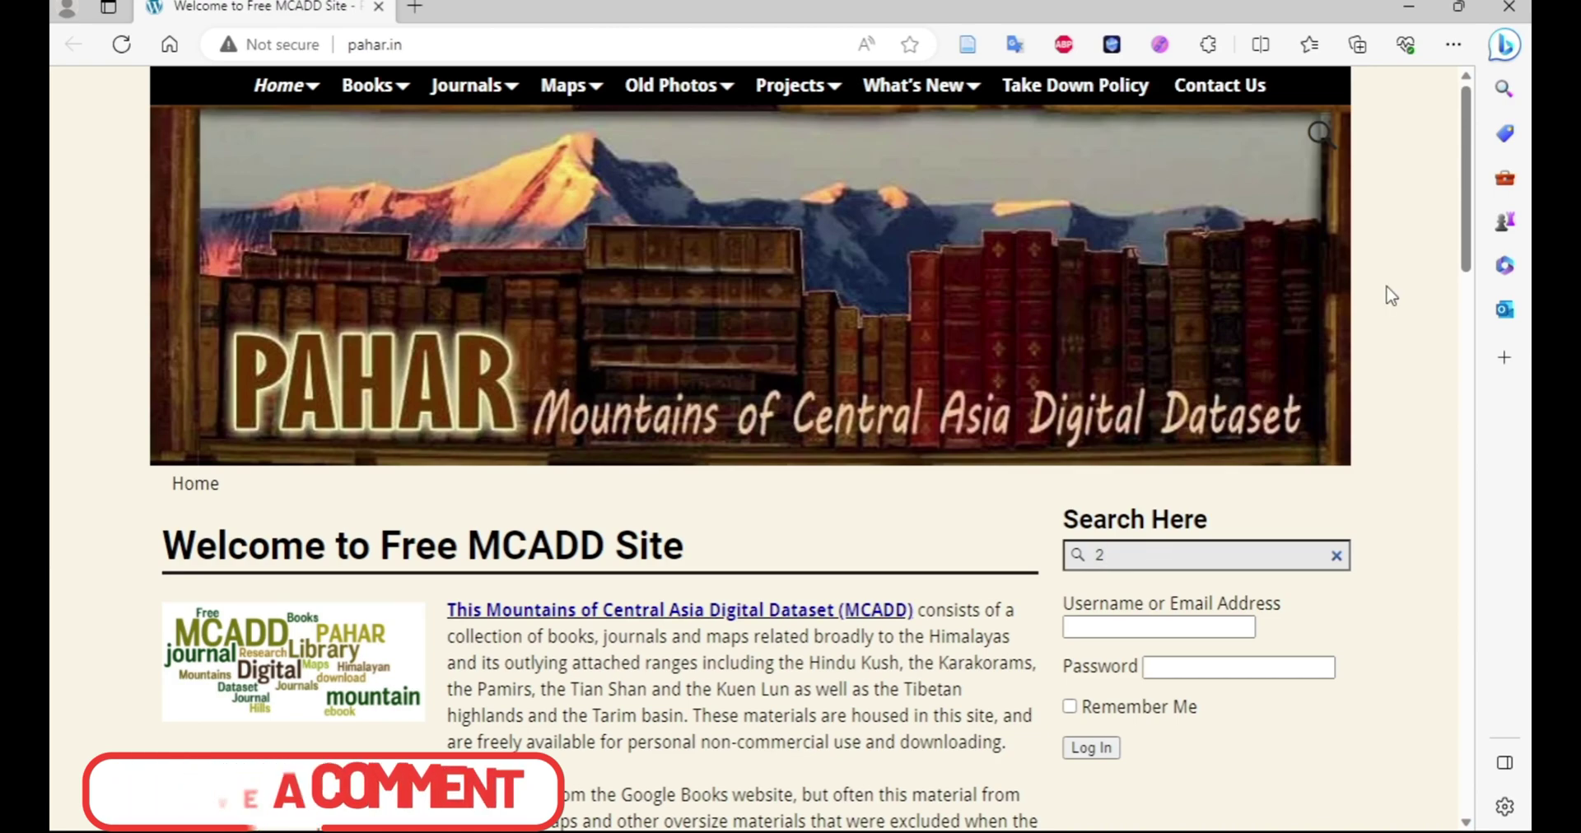
{"action": "key", "text": "BackSpace"}
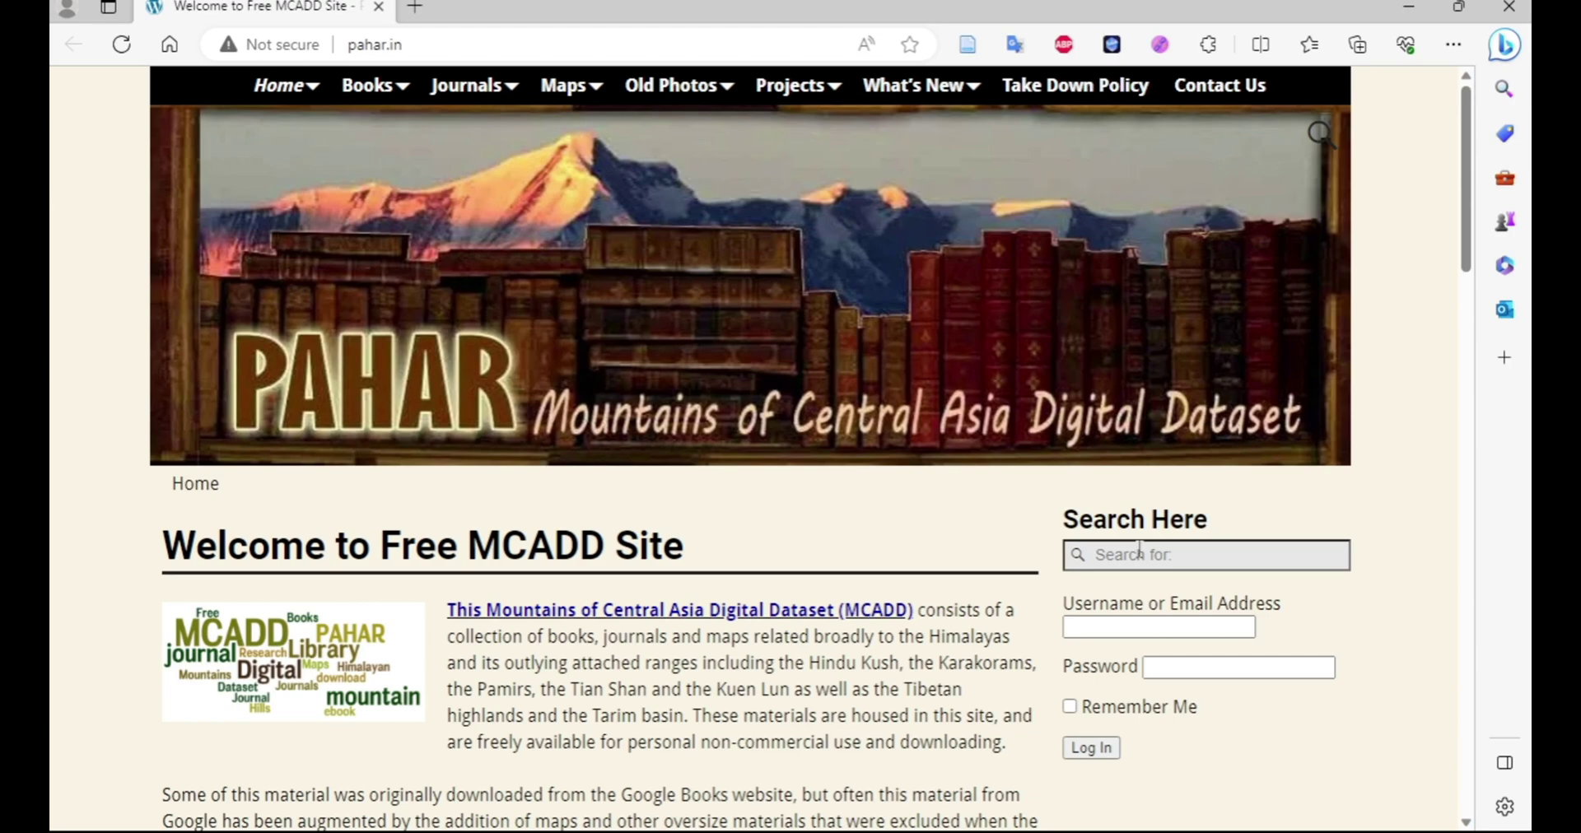
{"action": "type", "text": "2883"}
{"action": "key", "text": "Return"}
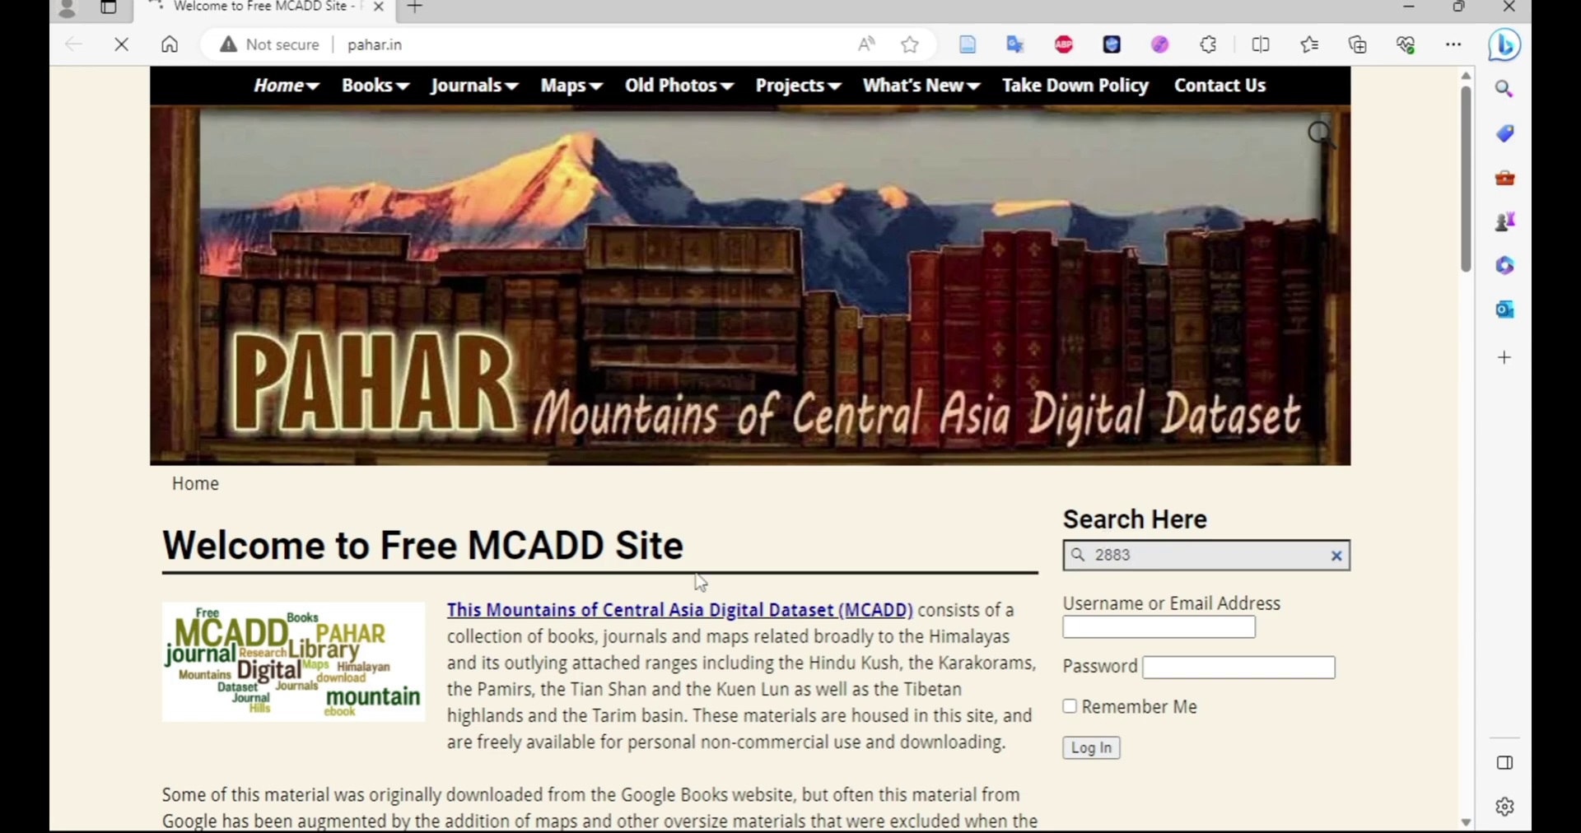
{"action": "scroll", "coordinate": [700, 582], "scroll_direction": "down", "scroll_amount": 15}
{"action": "scroll", "coordinate": [696, 572], "scroll_direction": "down", "scroll_amount": 6}
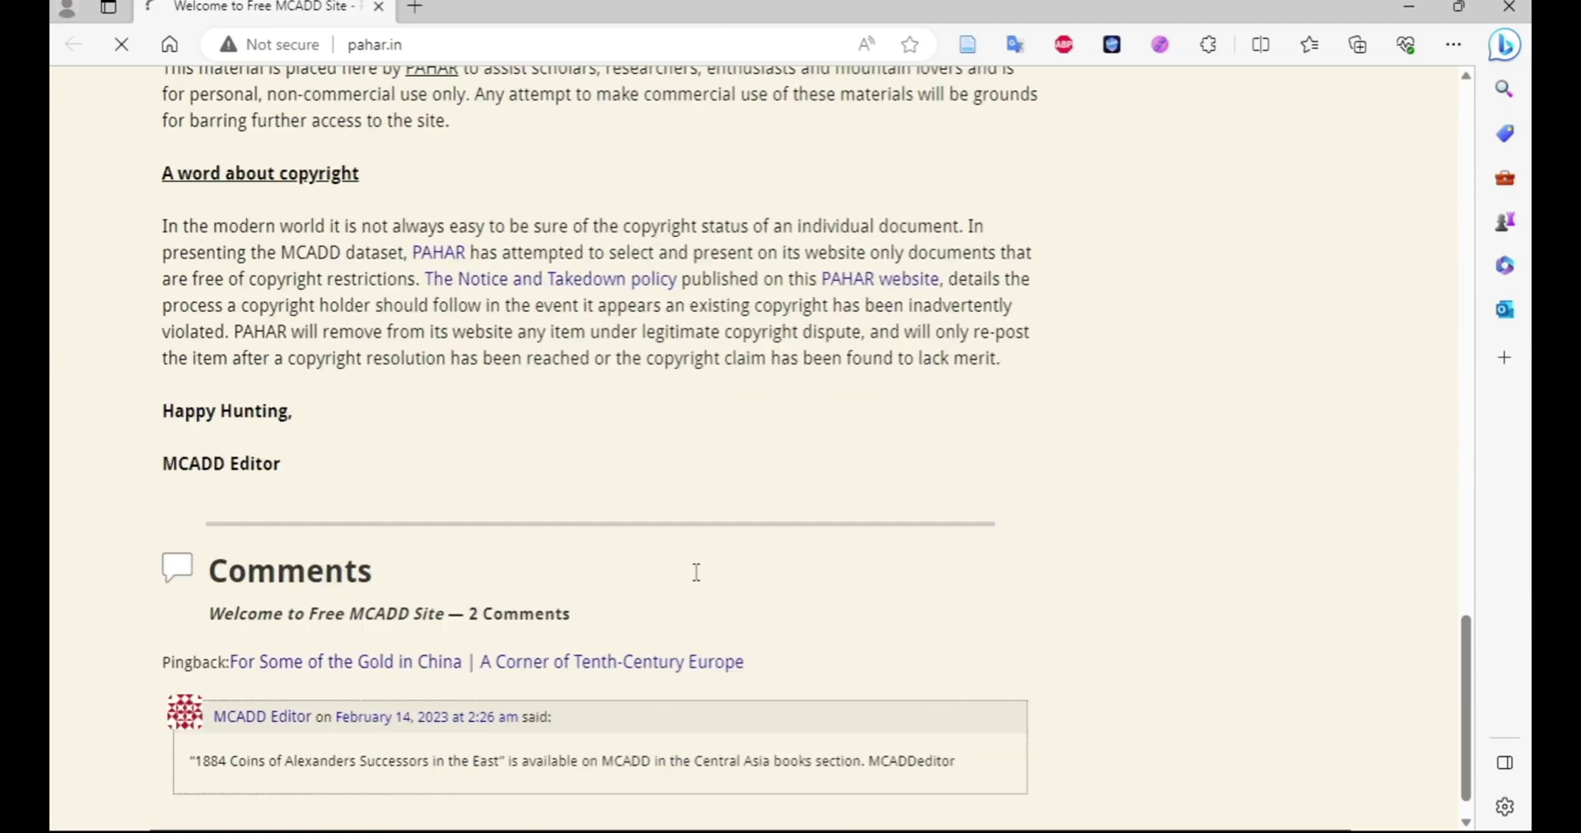
{"action": "scroll", "coordinate": [695, 572], "scroll_direction": "down", "scroll_amount": 1}
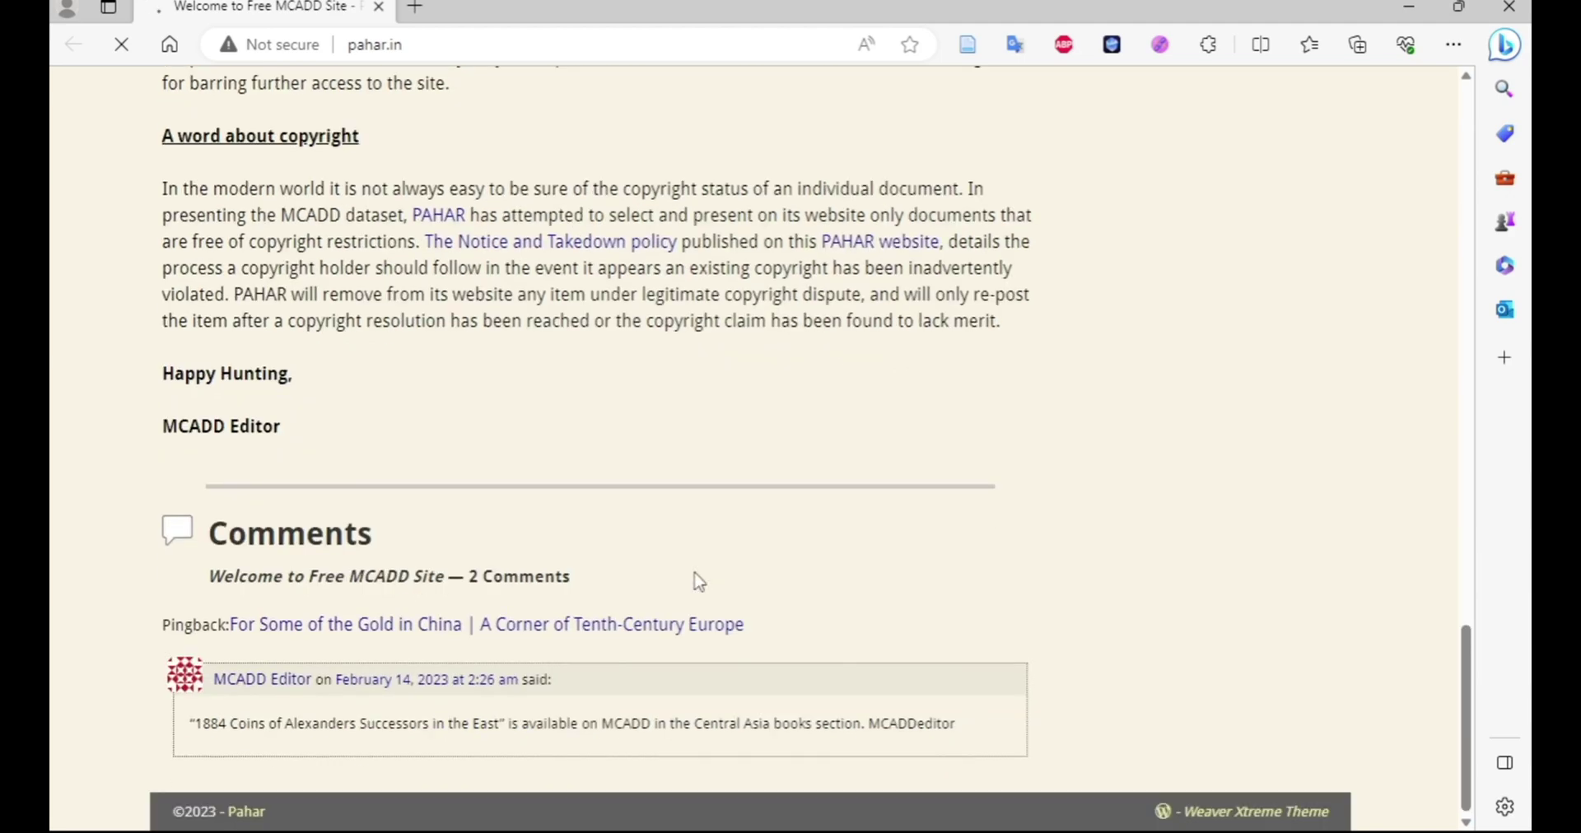
{"action": "scroll", "coordinate": [699, 581], "scroll_direction": "up", "scroll_amount": 7}
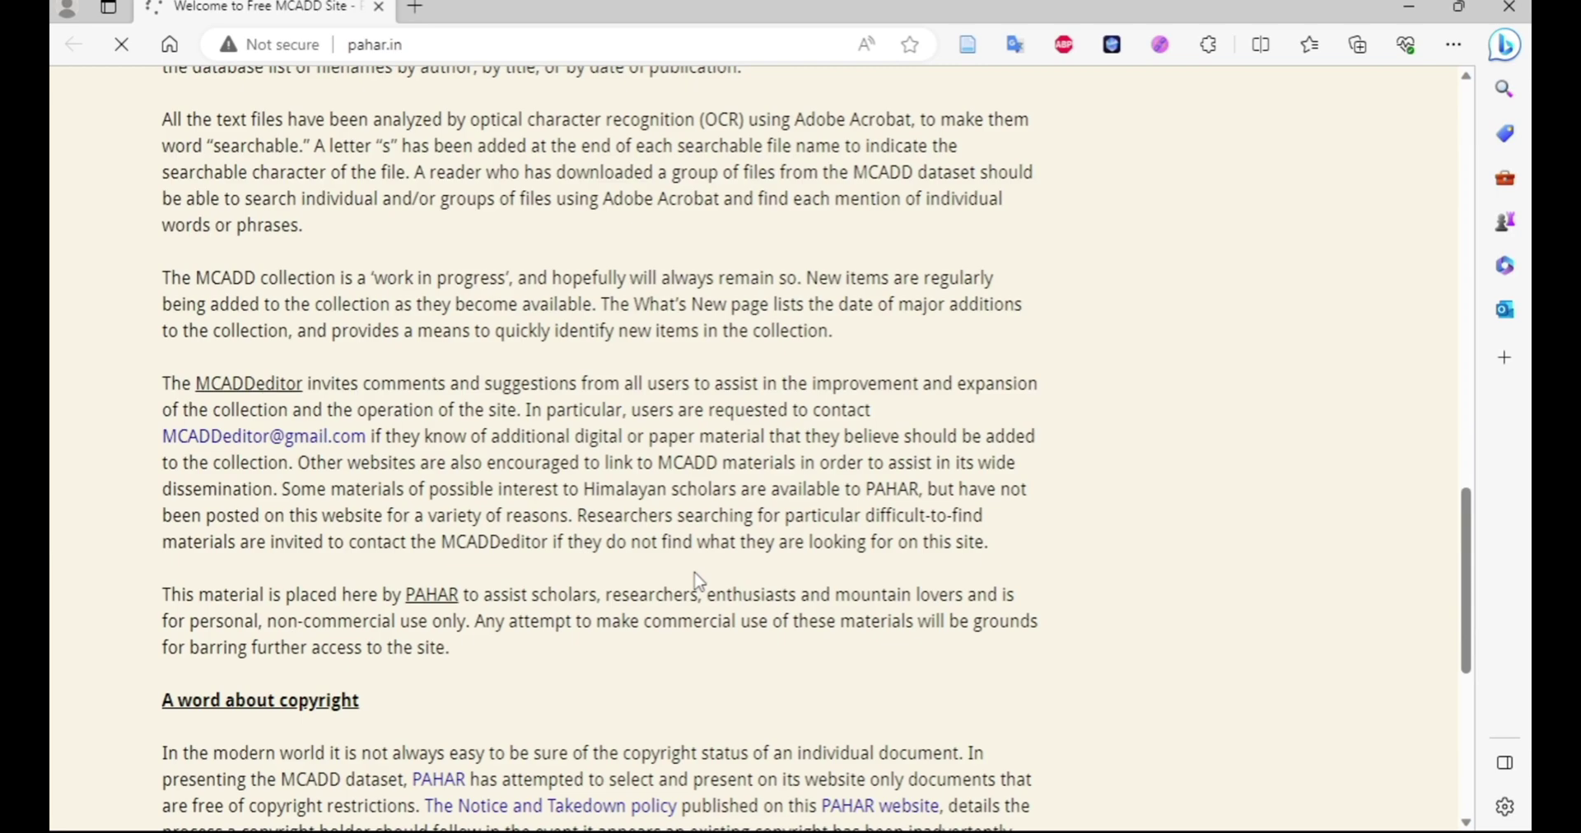
{"action": "scroll", "coordinate": [1314, 737], "scroll_direction": "up", "scroll_amount": 10}
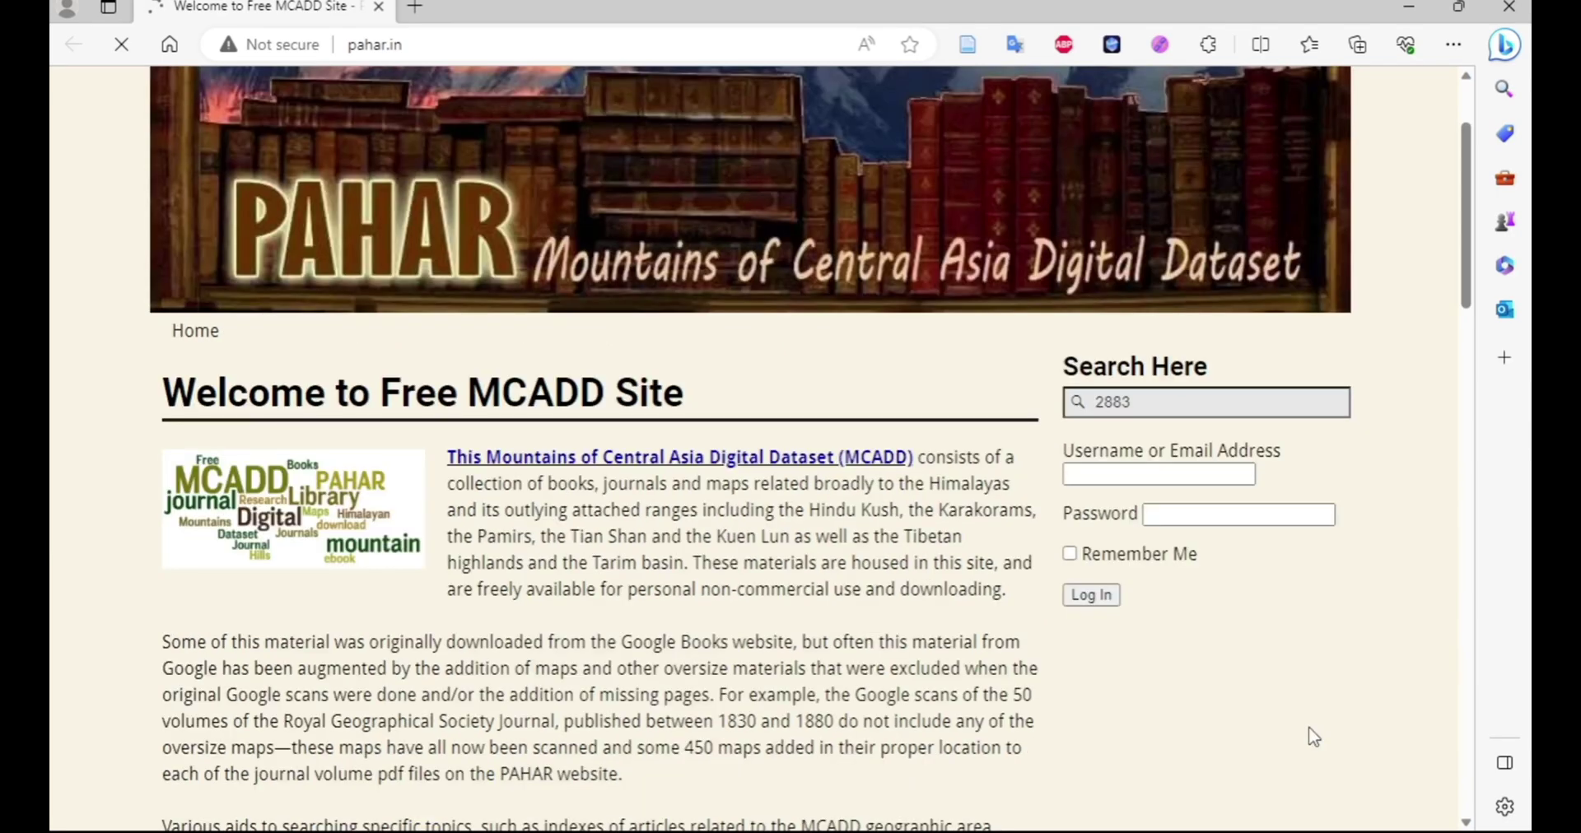